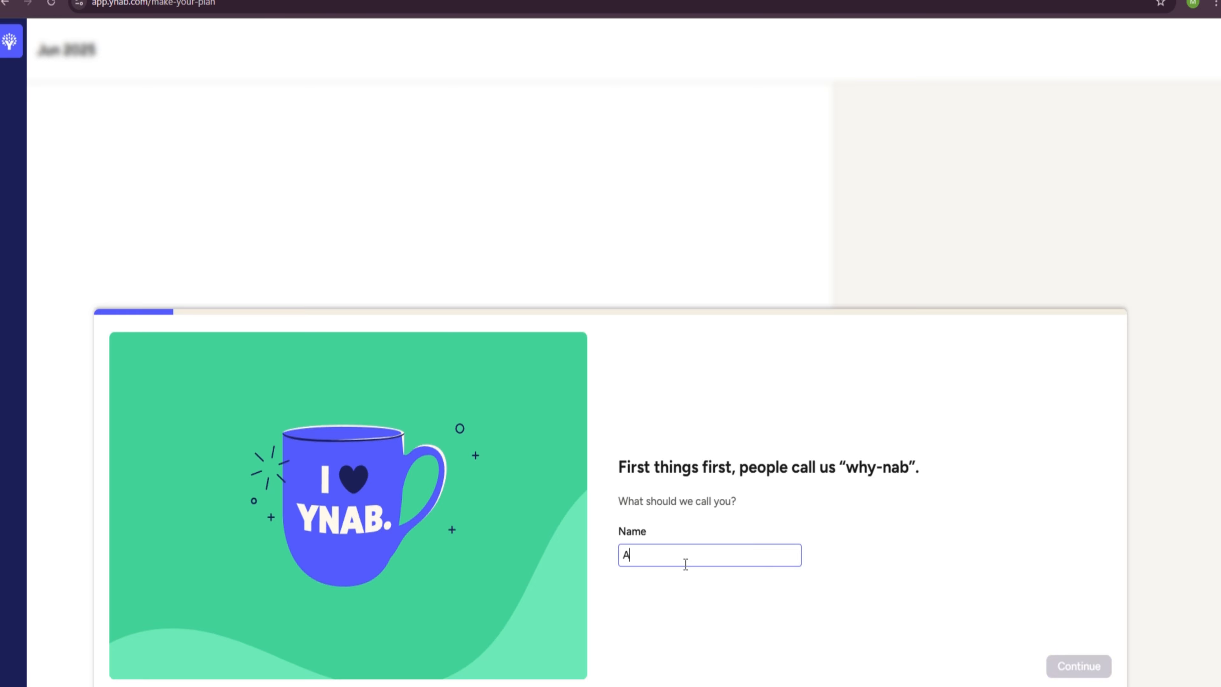
# Step: Submit the first name and answer "YNAB's Social Media" to the question about how the service was found
pyautogui.click(1082, 665)
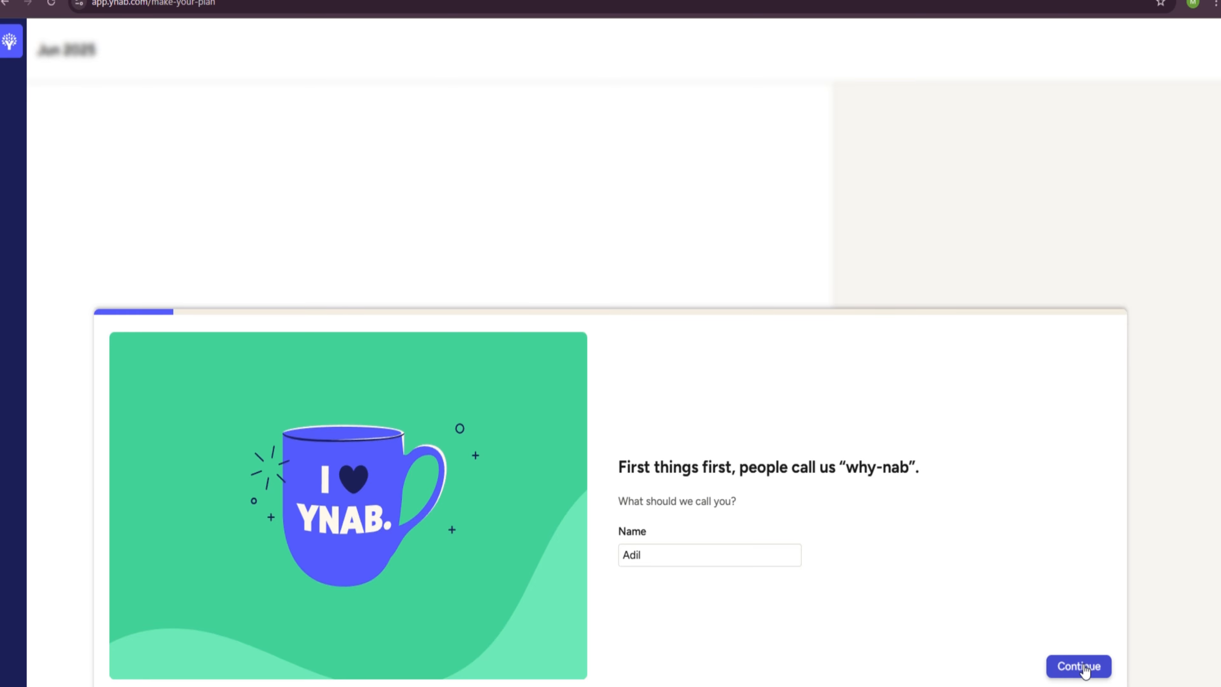
pyautogui.click(430, 427)
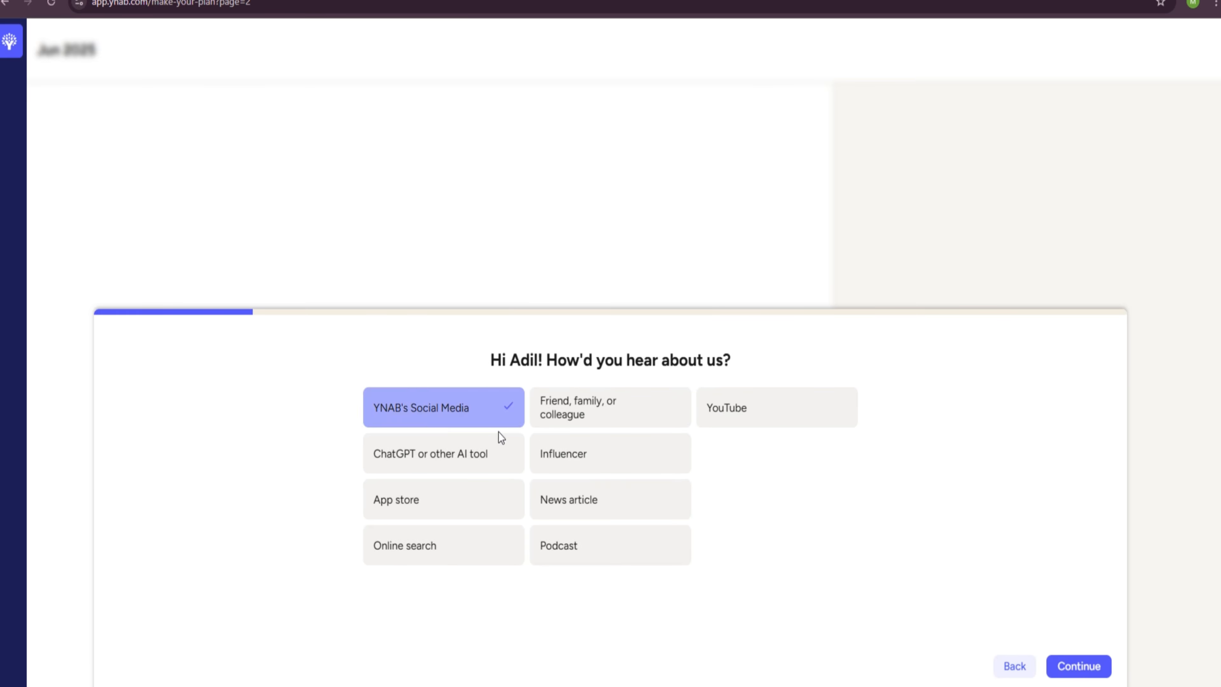
pyautogui.click(1082, 664)
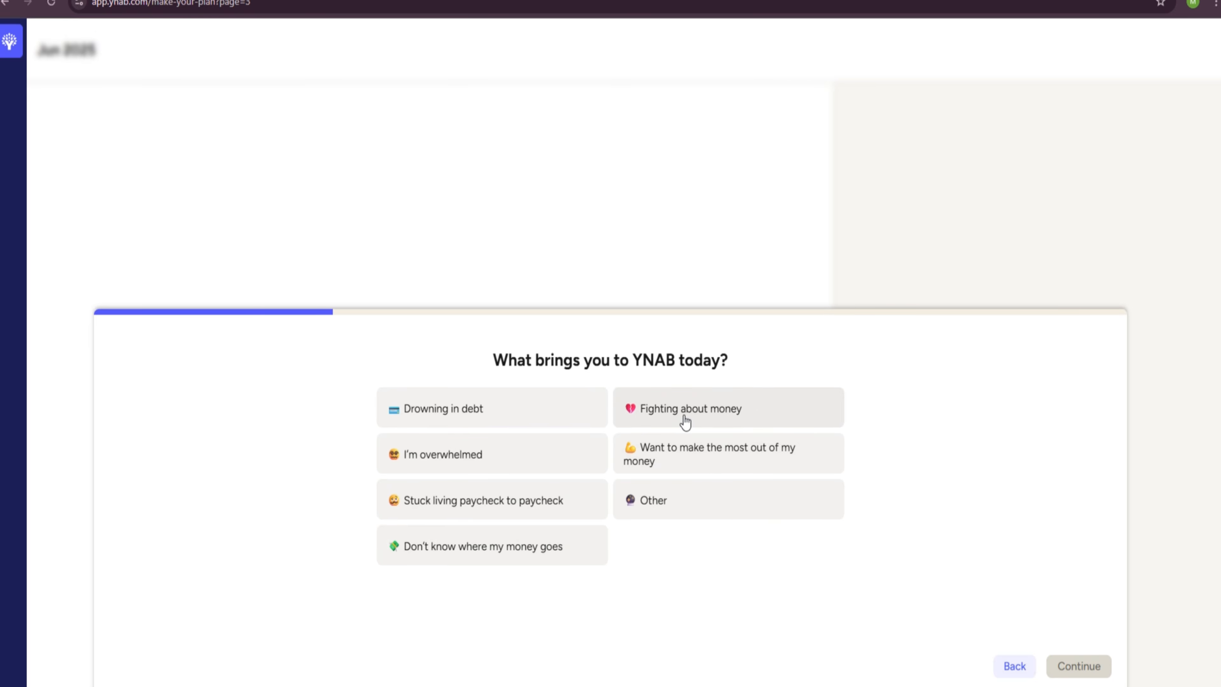
# Step: Give "Drowning in debt" as the reason for joining and include My partner and Myself in the household
pyautogui.click(407, 410)
pyautogui.click(1055, 663)
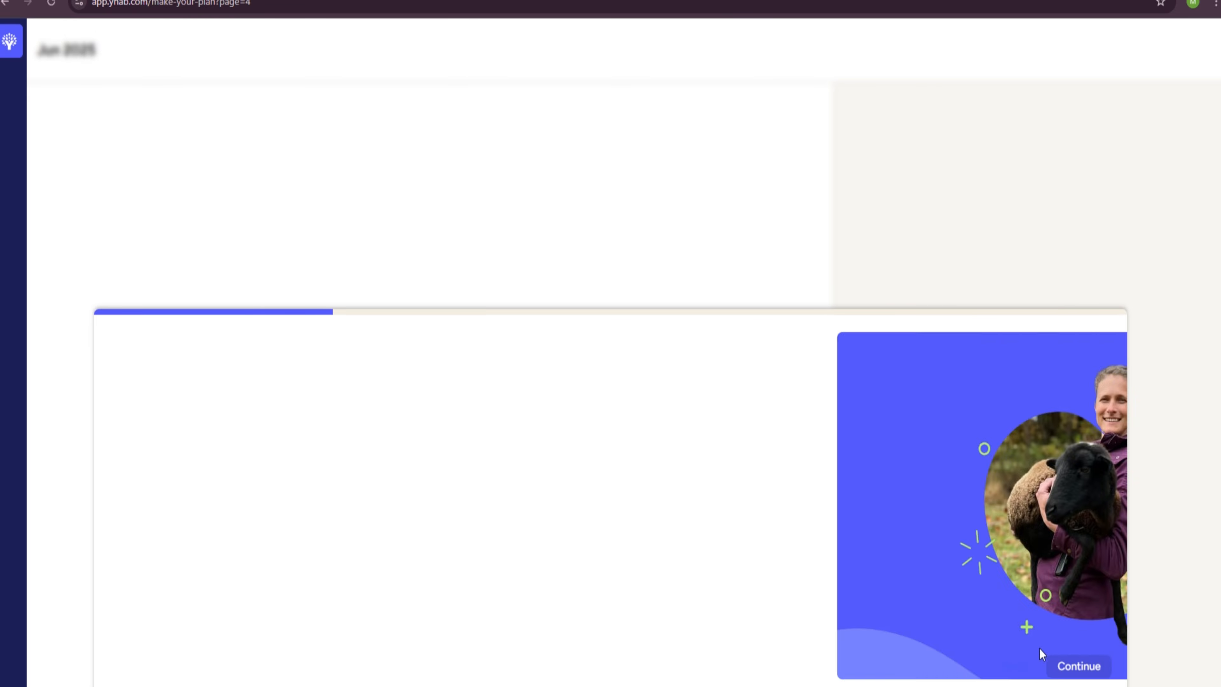
pyautogui.click(1079, 667)
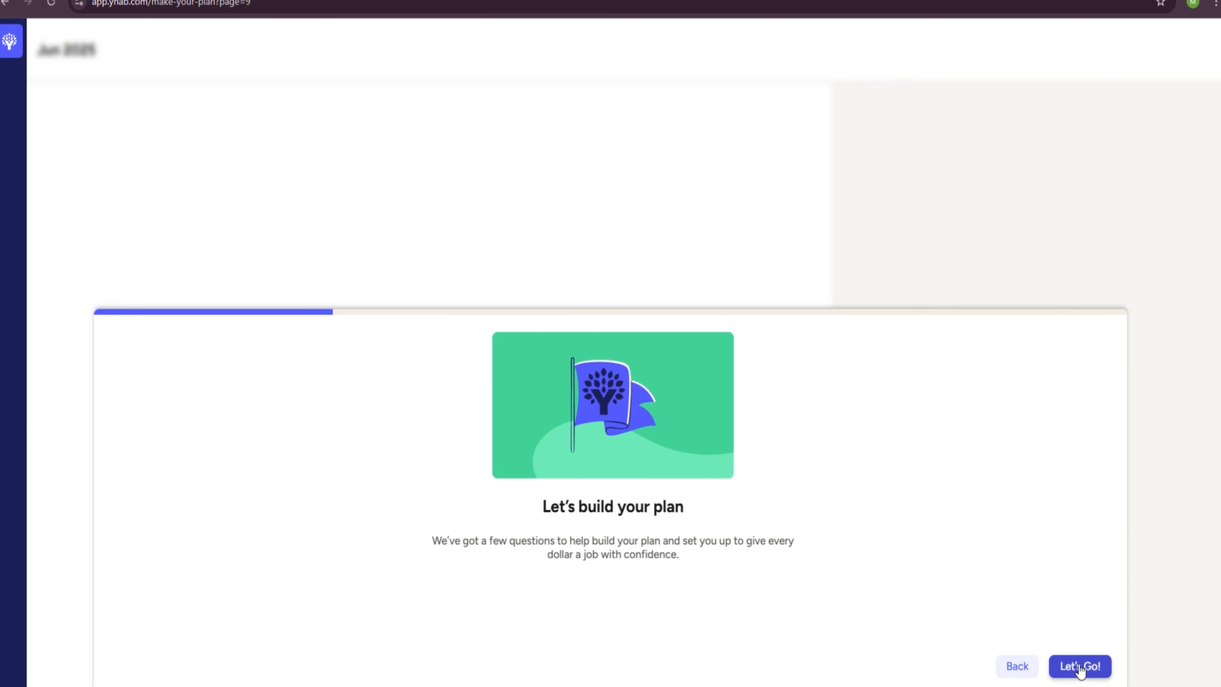
pyautogui.click(1084, 673)
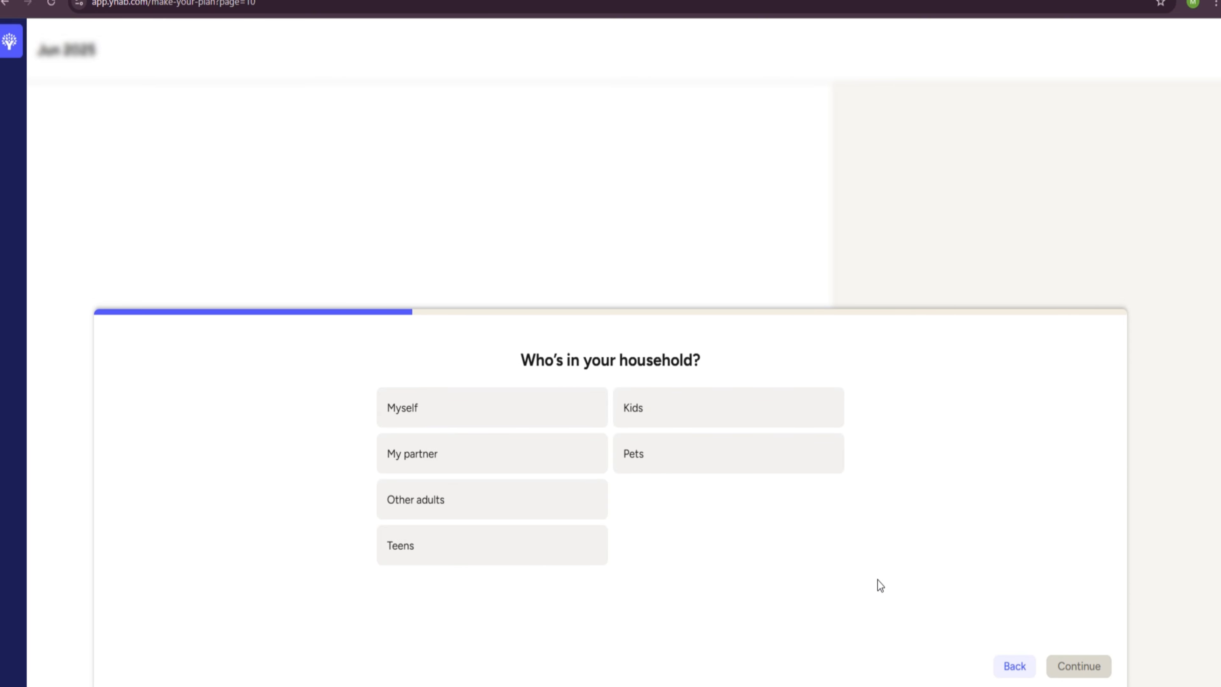
pyautogui.click(448, 452)
pyautogui.click(418, 414)
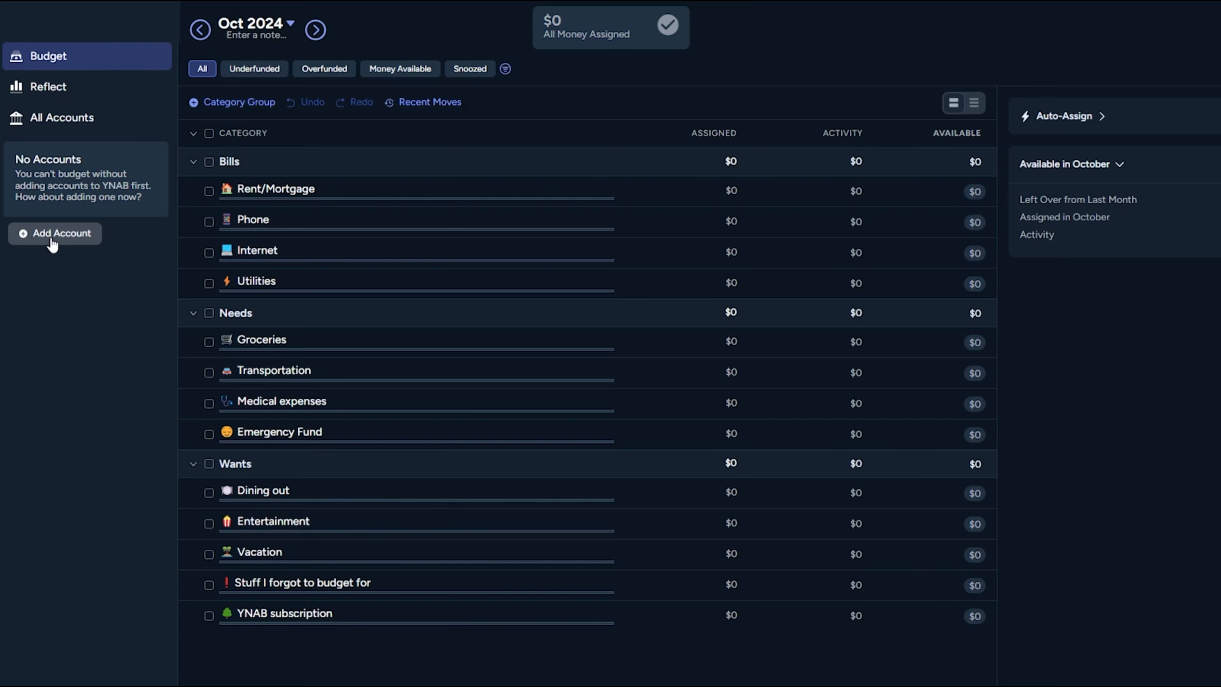
# Step: Start adding a linked bank account through Plaid and browse the list of institutions
pyautogui.click(53, 233)
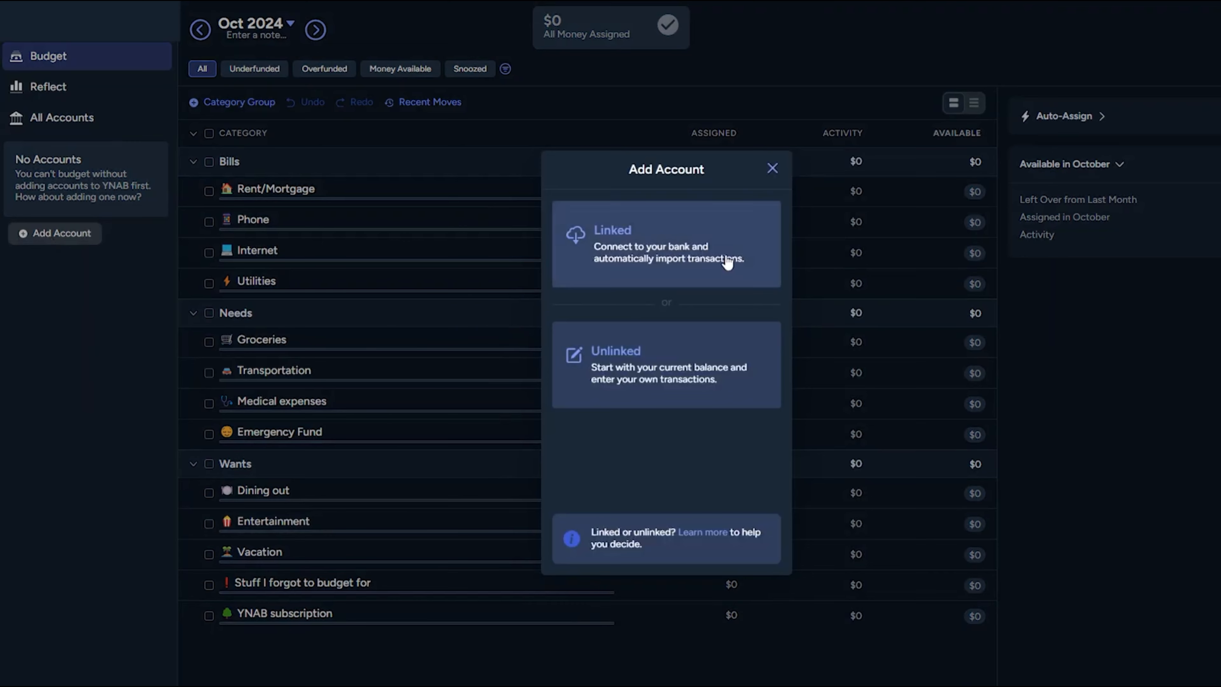
pyautogui.click(756, 260)
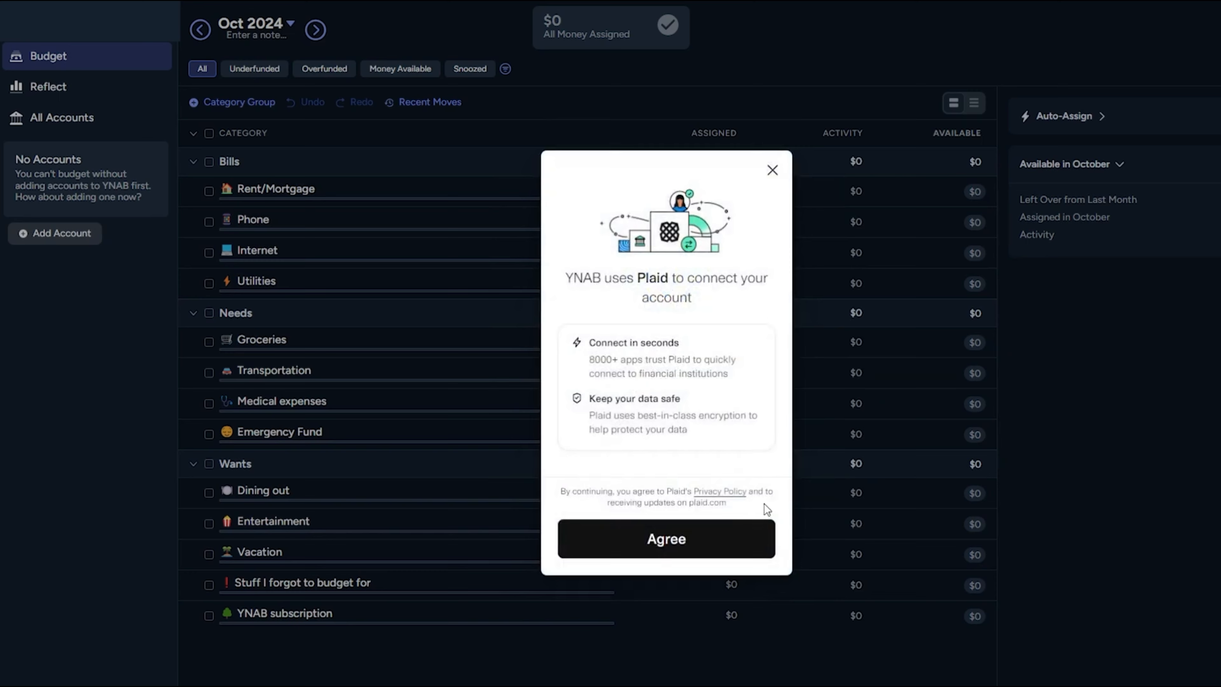
pyautogui.click(726, 549)
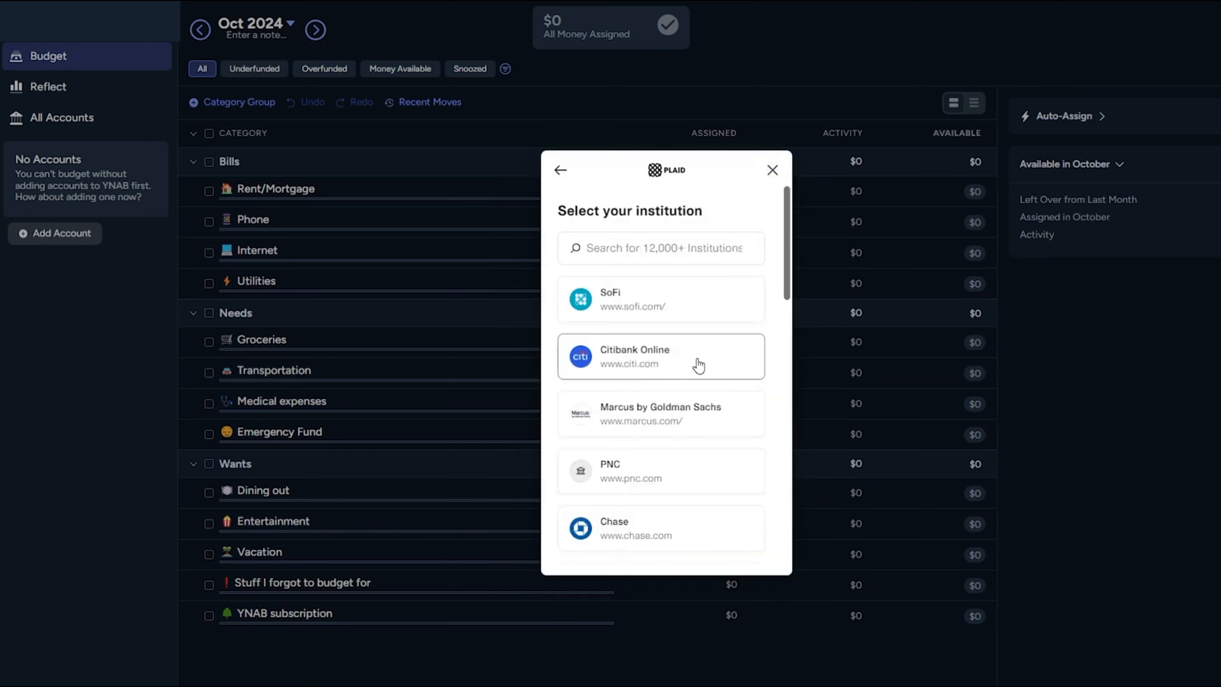
pyautogui.scroll(-10, 704, 356)
pyautogui.scroll(-7, 708, 355)
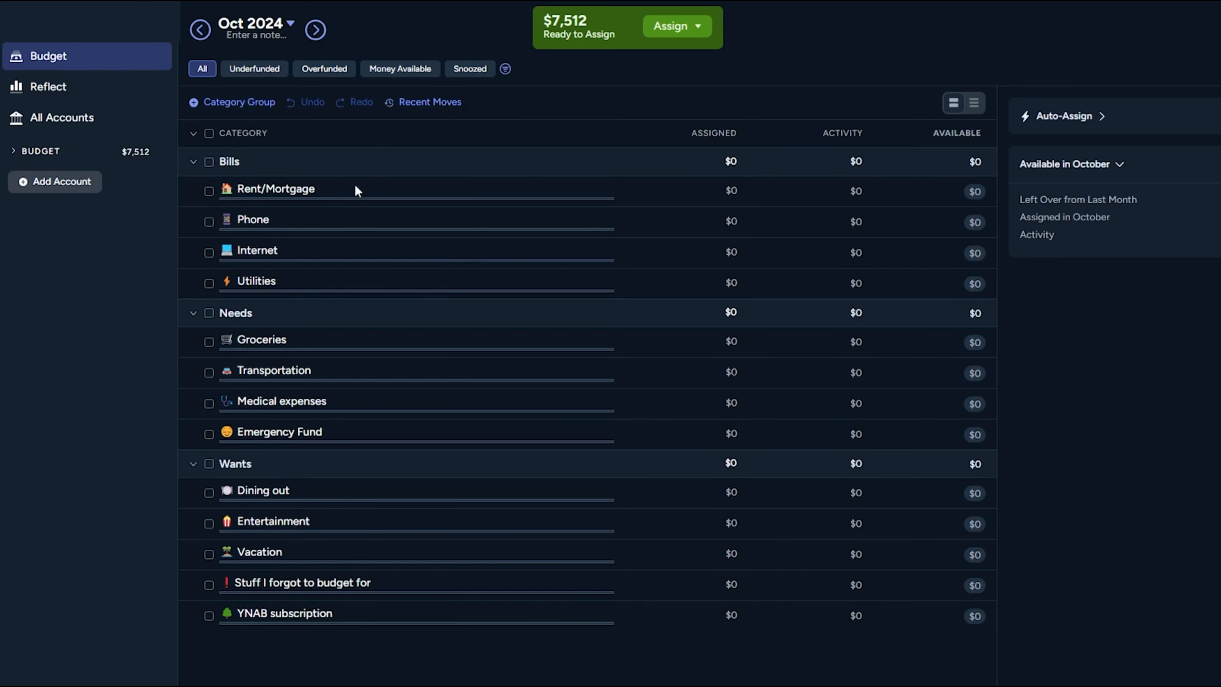
# Step: Rename the Rent/Mortgage category in the Bills group to Rent
pyautogui.click(344, 187)
pyautogui.click(272, 189)
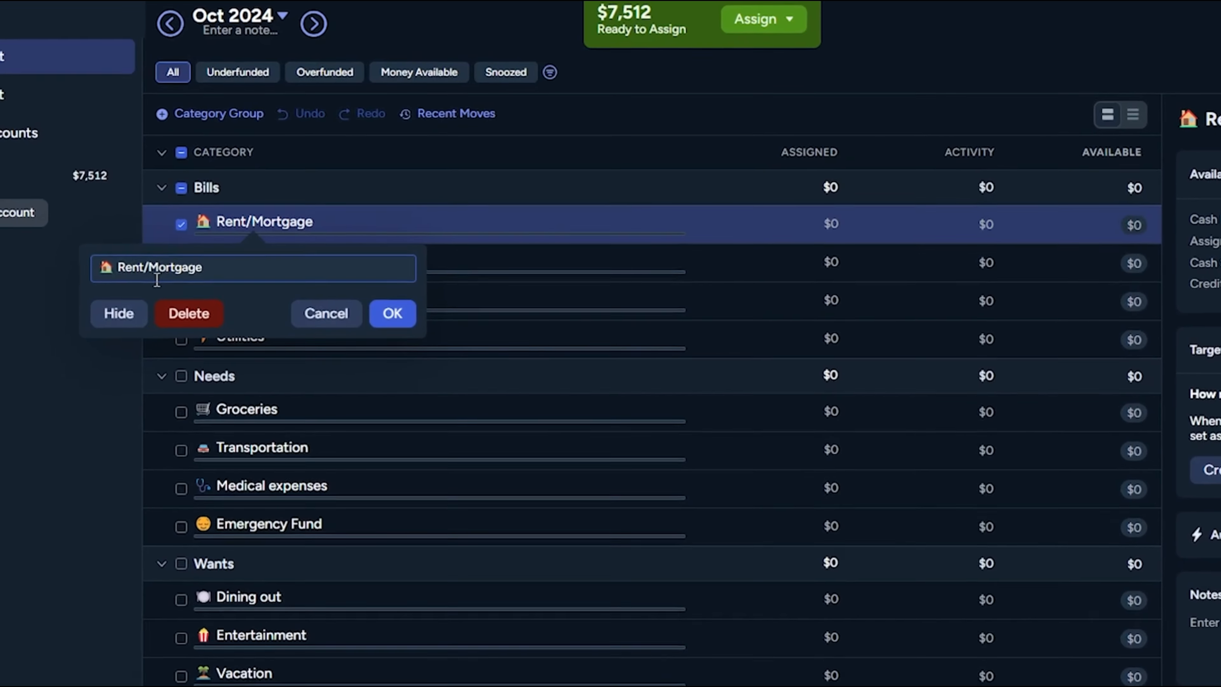
pyautogui.press('BackSpace')
pyautogui.press('BackSpace')
pyautogui.press('BackSpace')
pyautogui.press('BackSpace')
pyautogui.press('BackSpace')
pyautogui.press('BackSpace')
pyautogui.press('BackSpace')
pyautogui.press('BackSpace')
pyautogui.press('BackSpace')
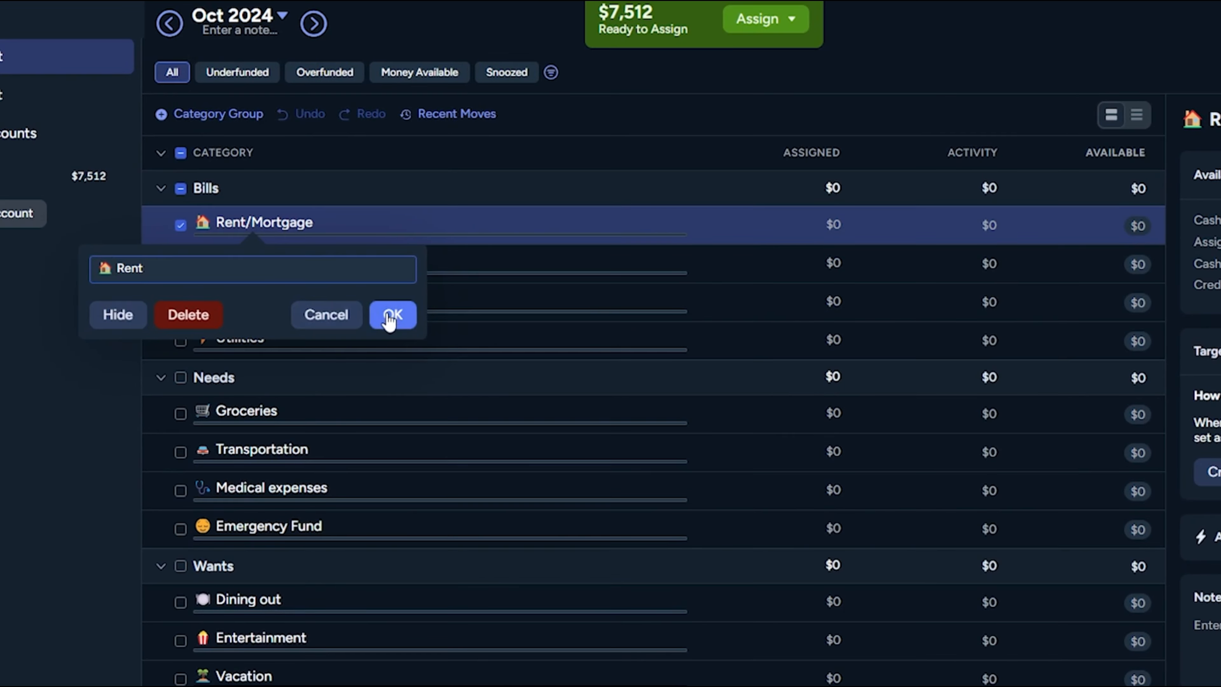
pyautogui.click(393, 314)
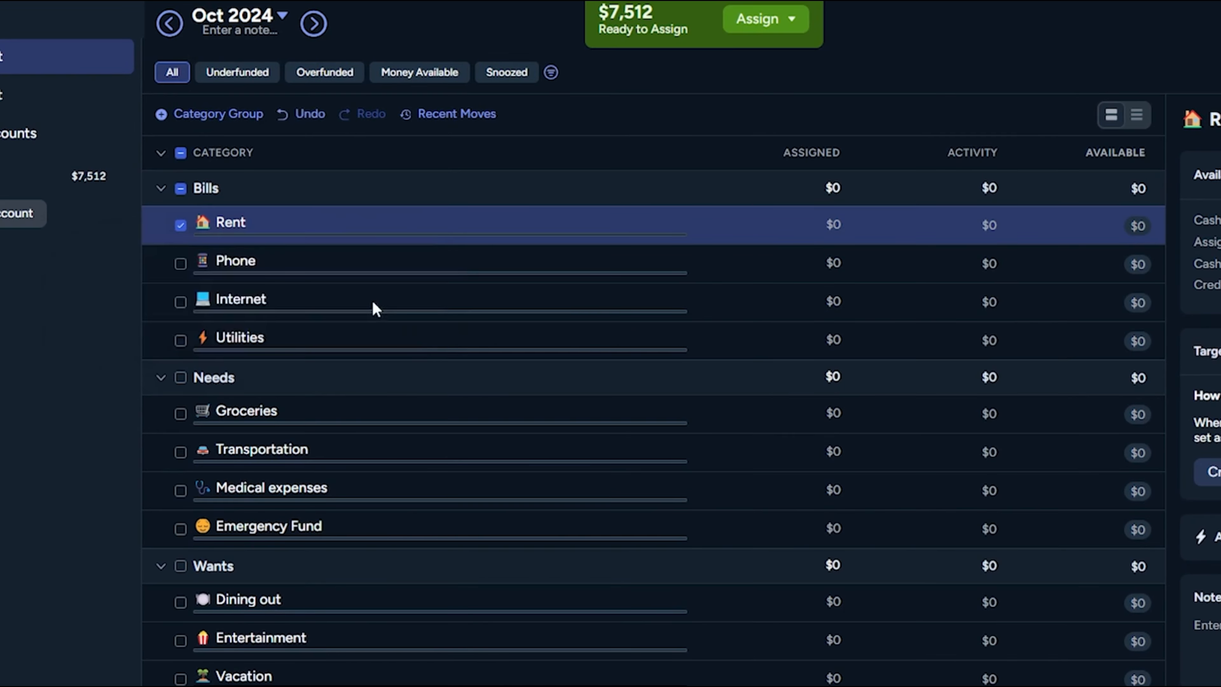
# Step: Create a category group named Savings and move the Emergency Fund category into it
pyautogui.click(164, 115)
pyautogui.write('Savings')
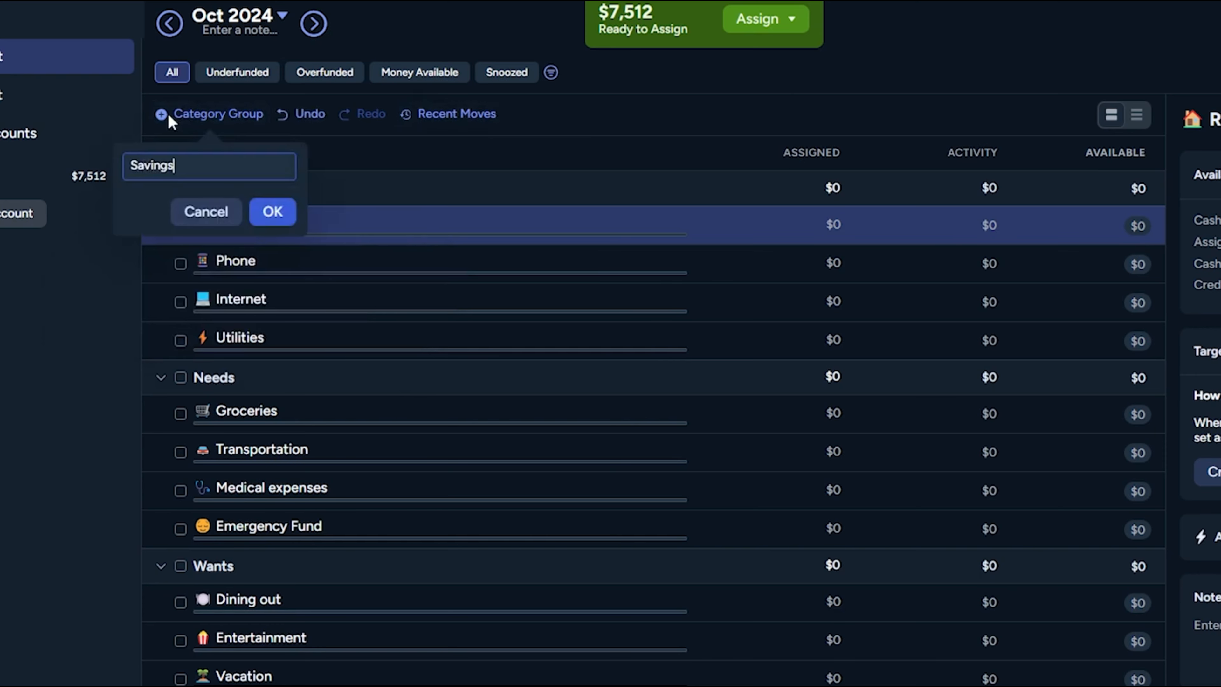
pyautogui.click(278, 217)
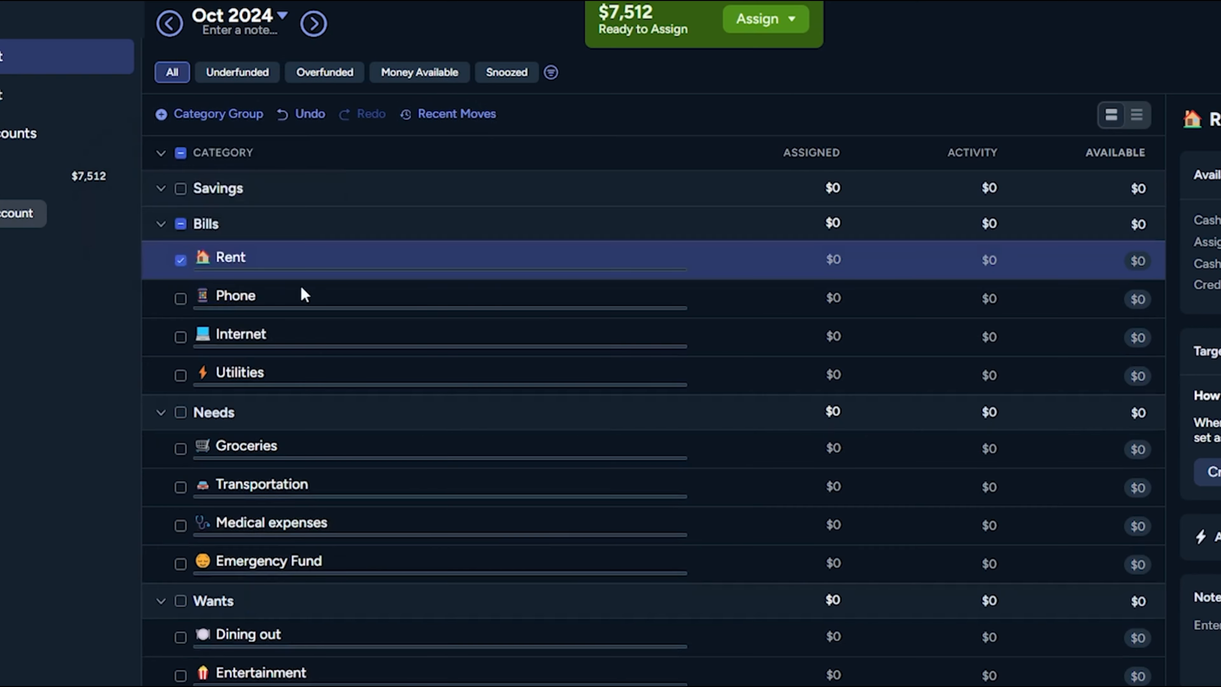
pyautogui.moveTo(288, 558); pyautogui.dragTo(276, 212)
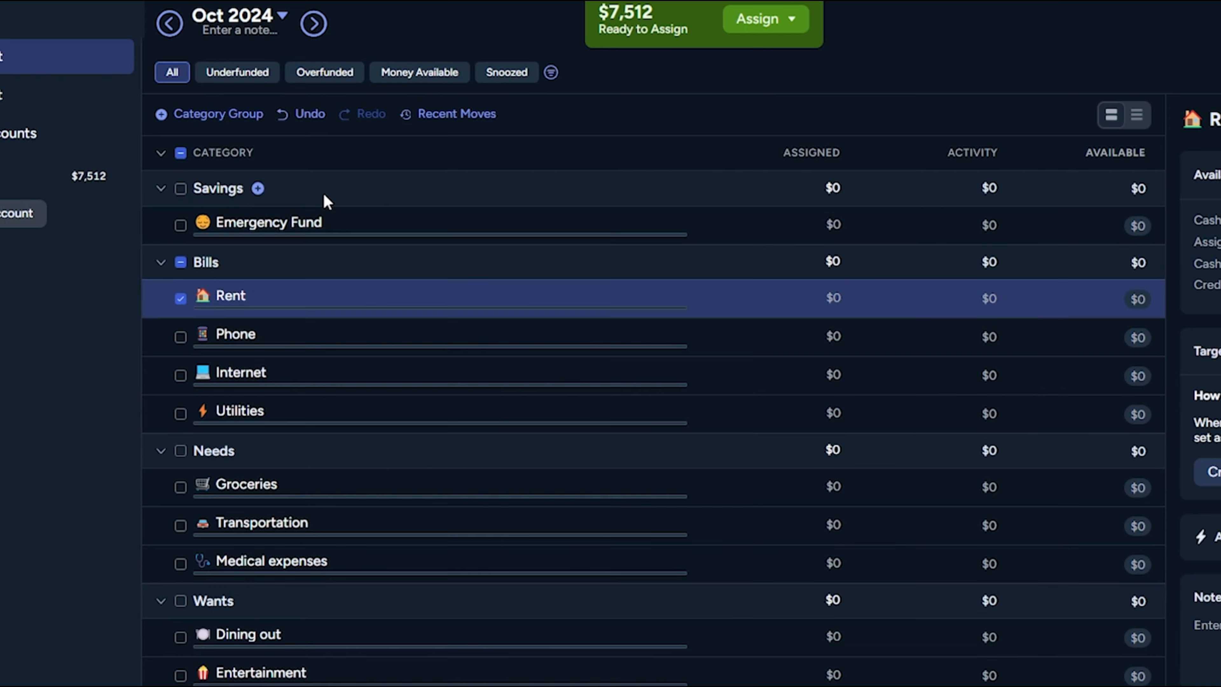
# Step: Add a category named Roth IRA to the Savings group
pyautogui.click(257, 192)
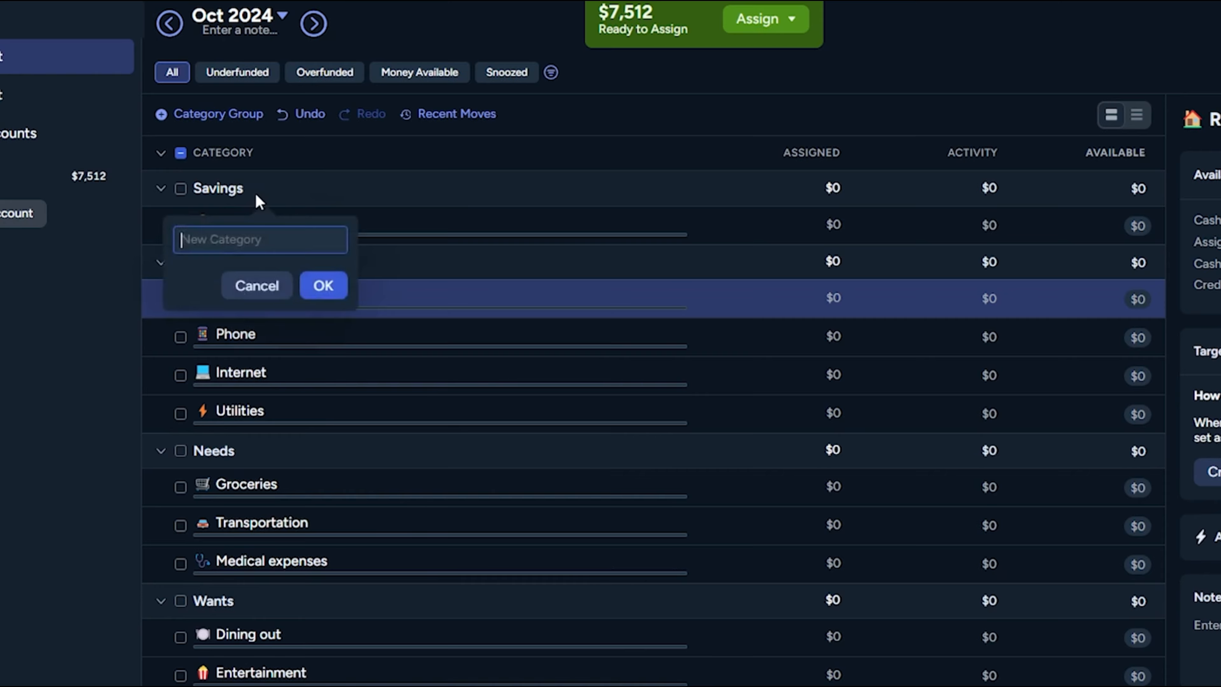
pyautogui.write('Roth IRA')
pyautogui.click(323, 285)
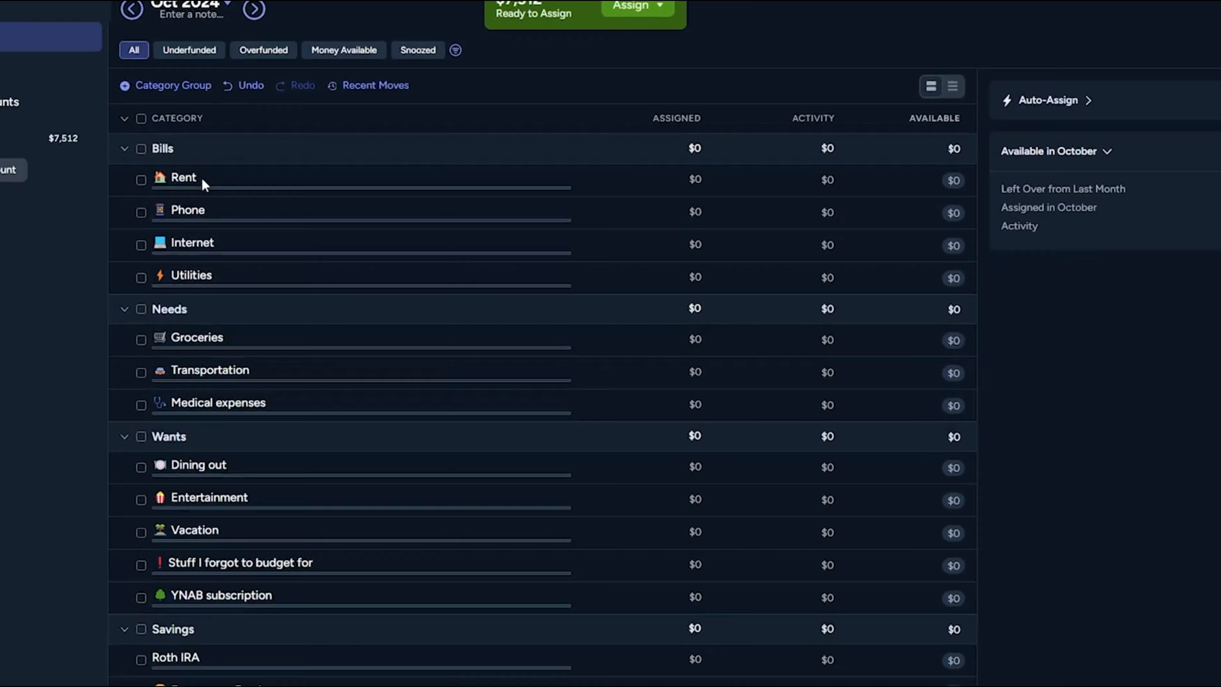
# Step: Create a monthly target of $1,500 for Rent, due by the last day of the month
pyautogui.click(201, 180)
pyautogui.click(975, 385)
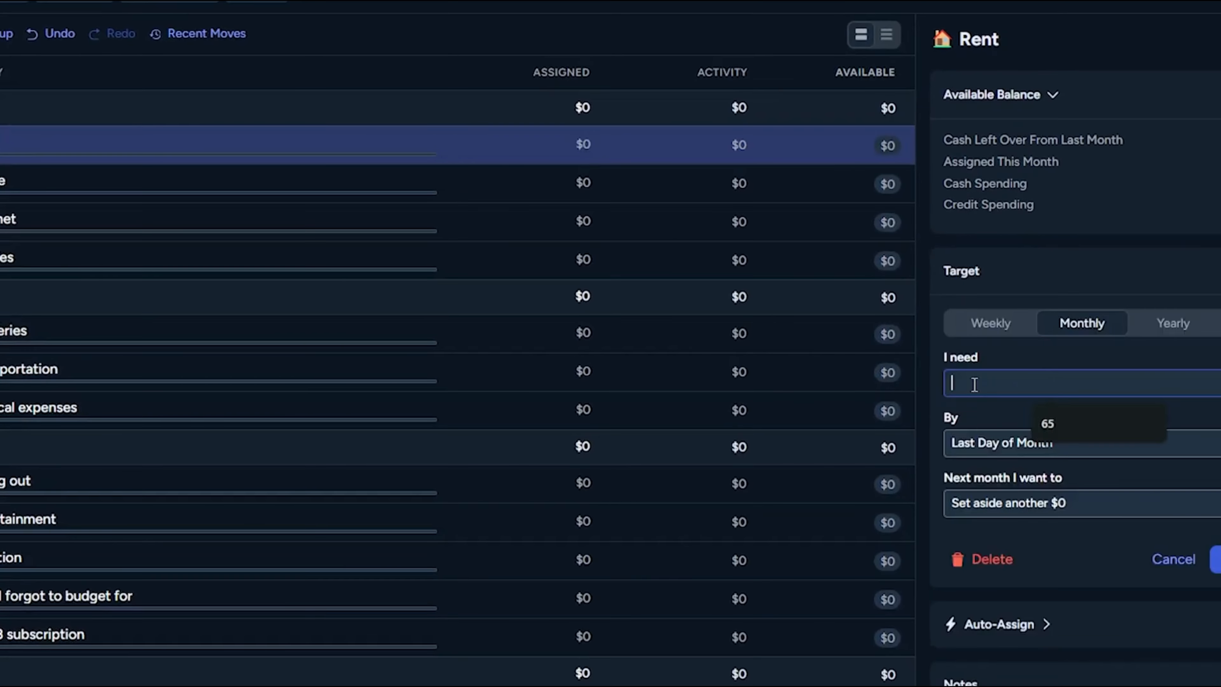
pyautogui.write('1500')
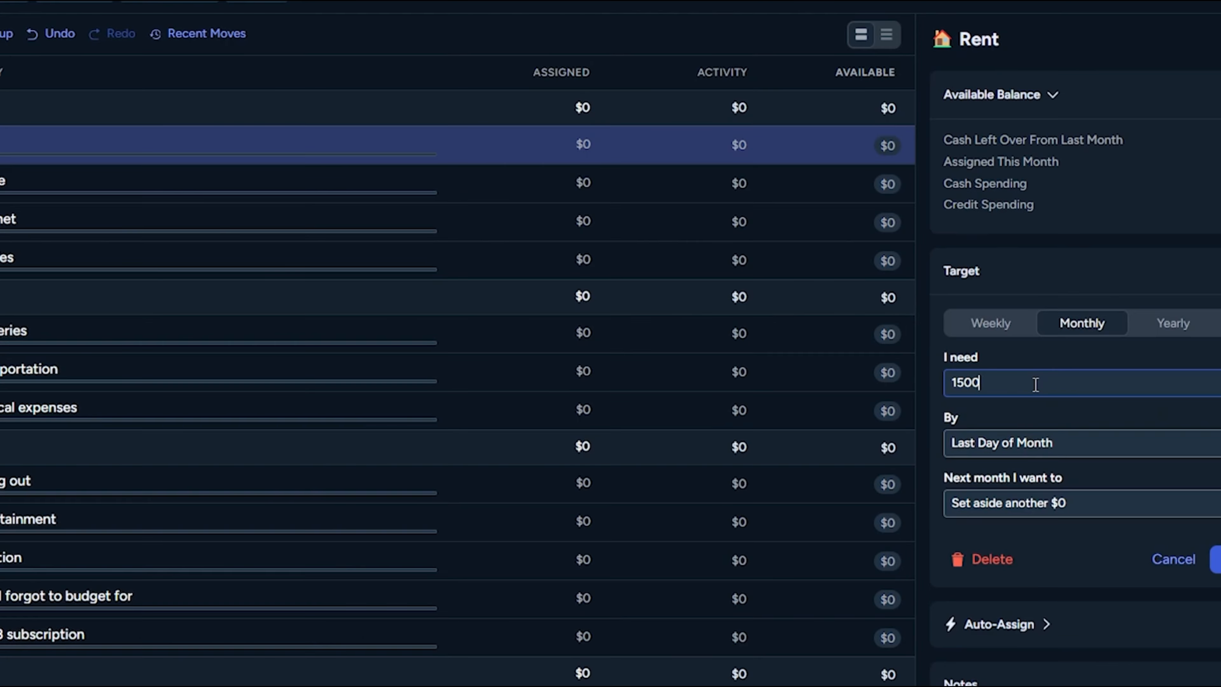
pyautogui.click(1217, 560)
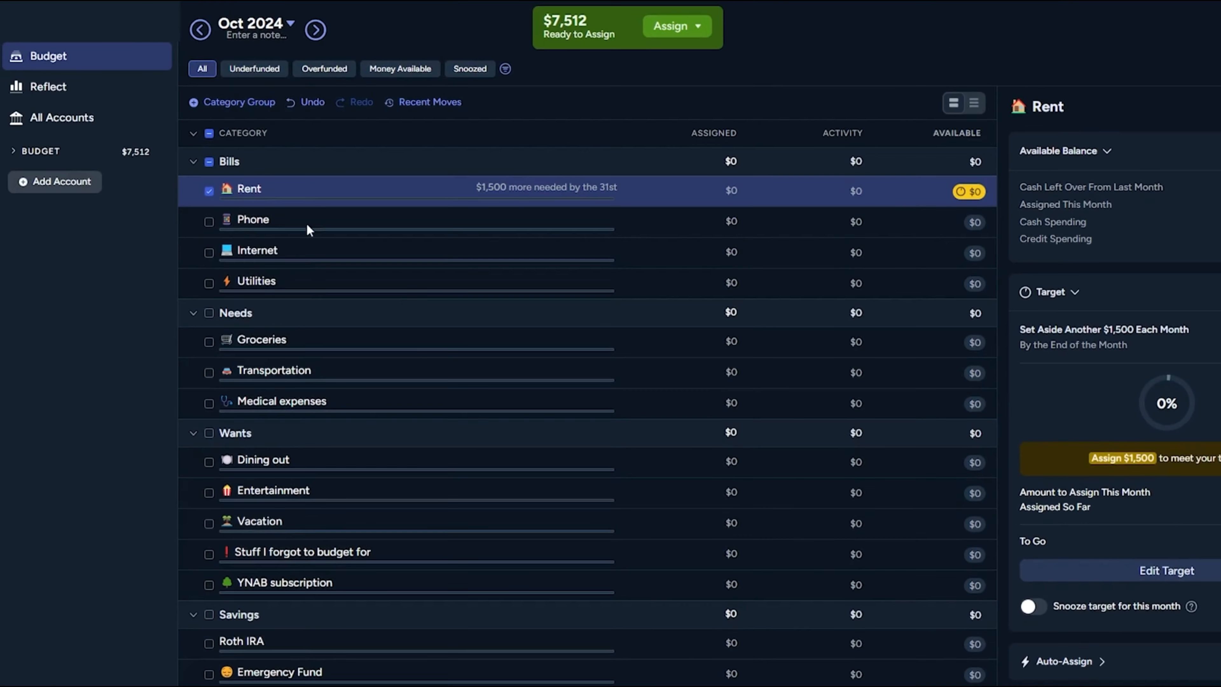
# Step: Create a monthly target of $60 for Phone, due by the last day of the month
pyautogui.click(308, 228)
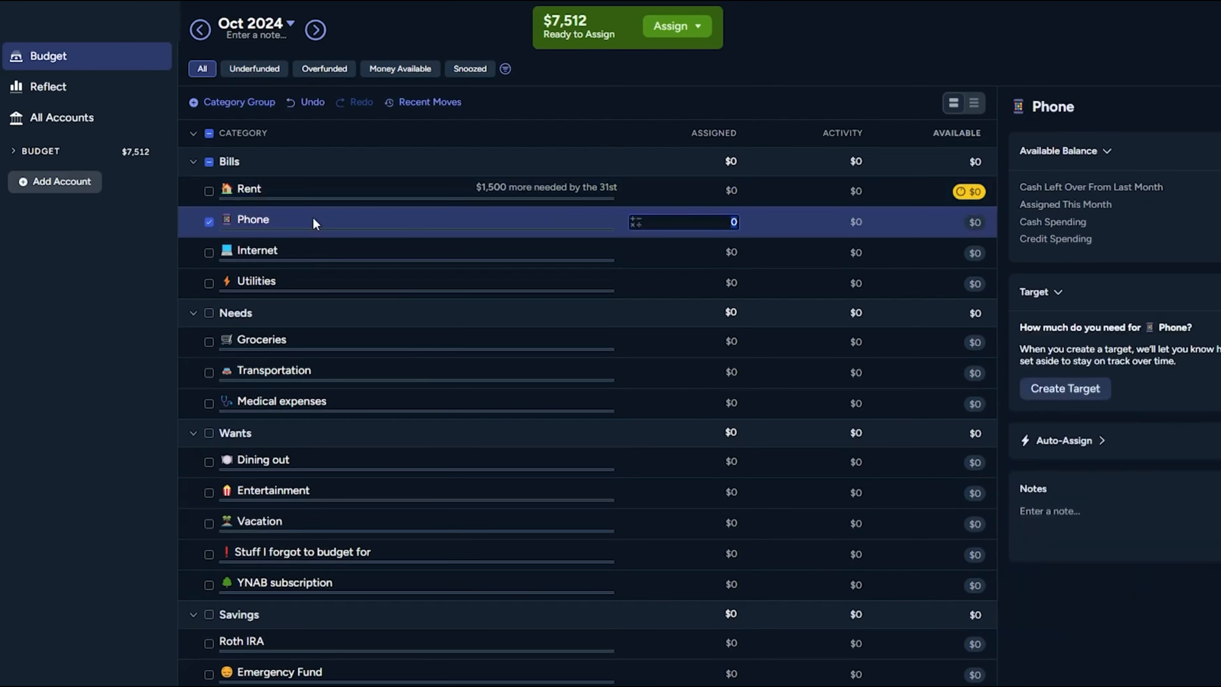
pyautogui.click(1075, 399)
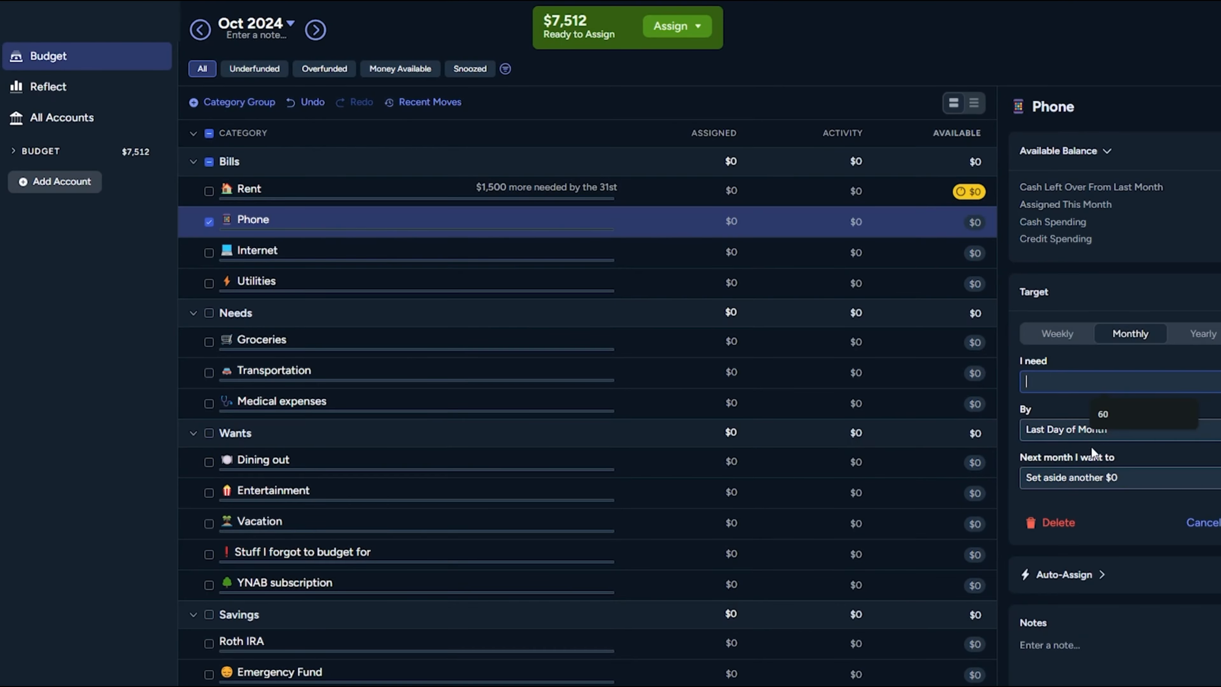
pyautogui.click(1109, 414)
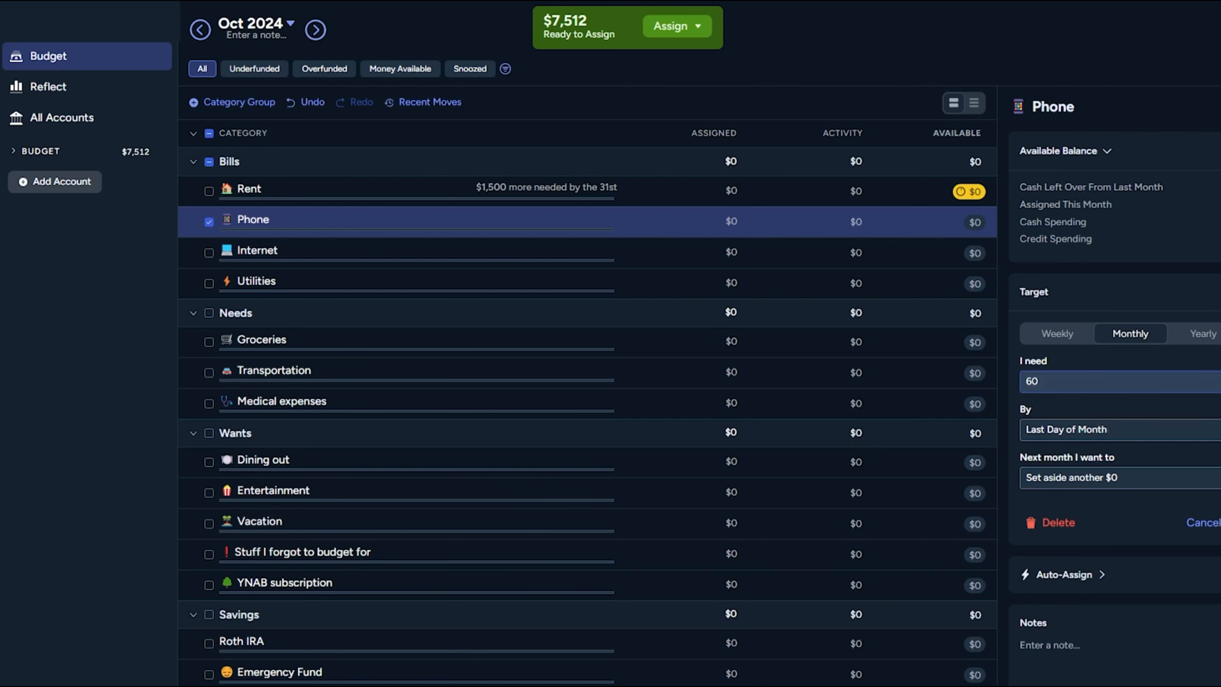
pyautogui.press('Return')
# Step: Open a new target for the Internet category
pyautogui.click(374, 250)
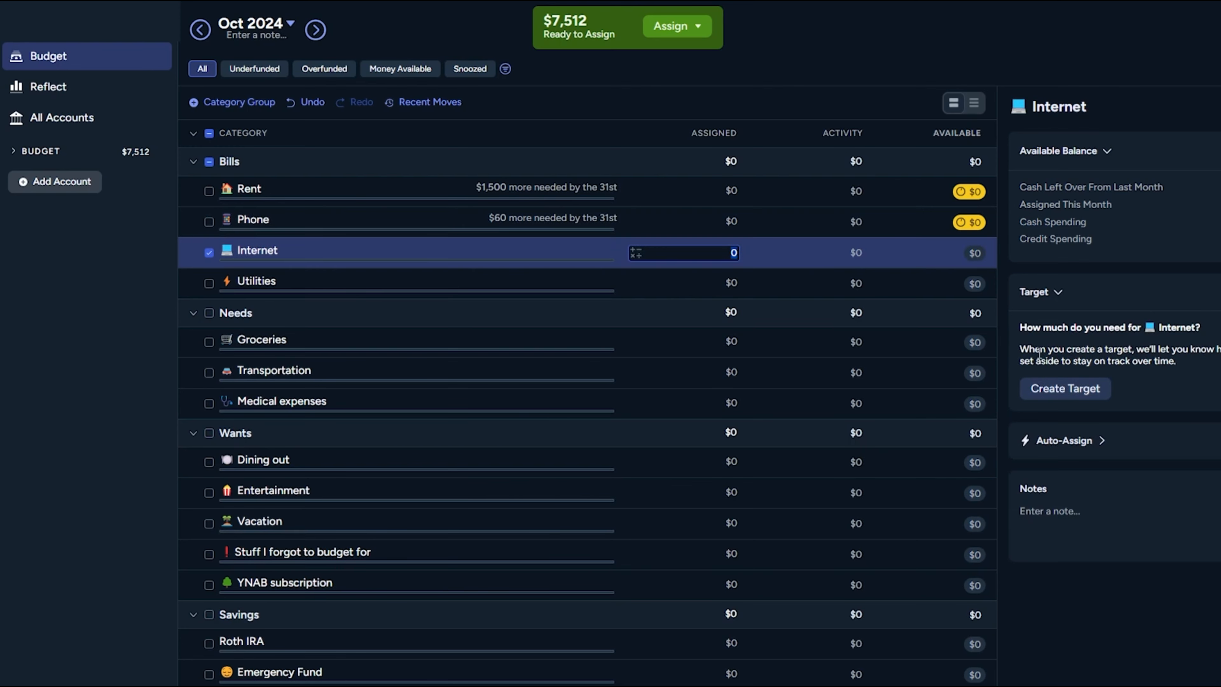
pyautogui.click(1076, 396)
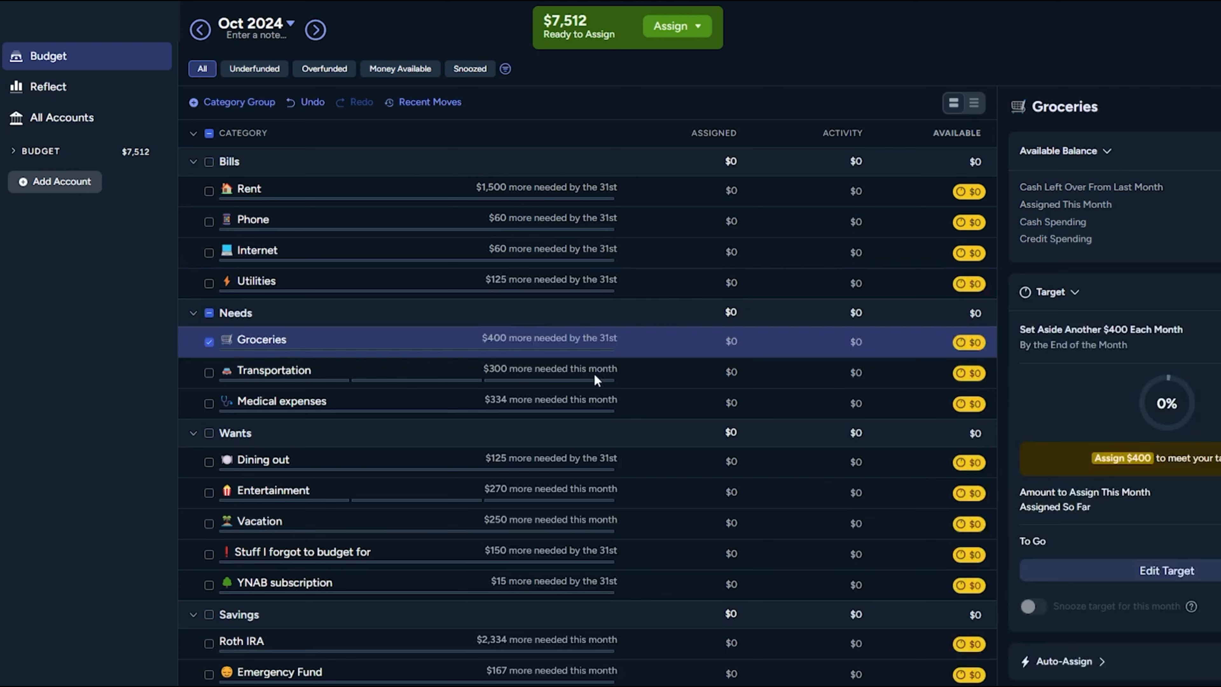
# Step: Change the Transportation target from weekly to monthly, keeping the amount at $100, and select the Medical expenses category
pyautogui.click(596, 381)
pyautogui.click(1150, 573)
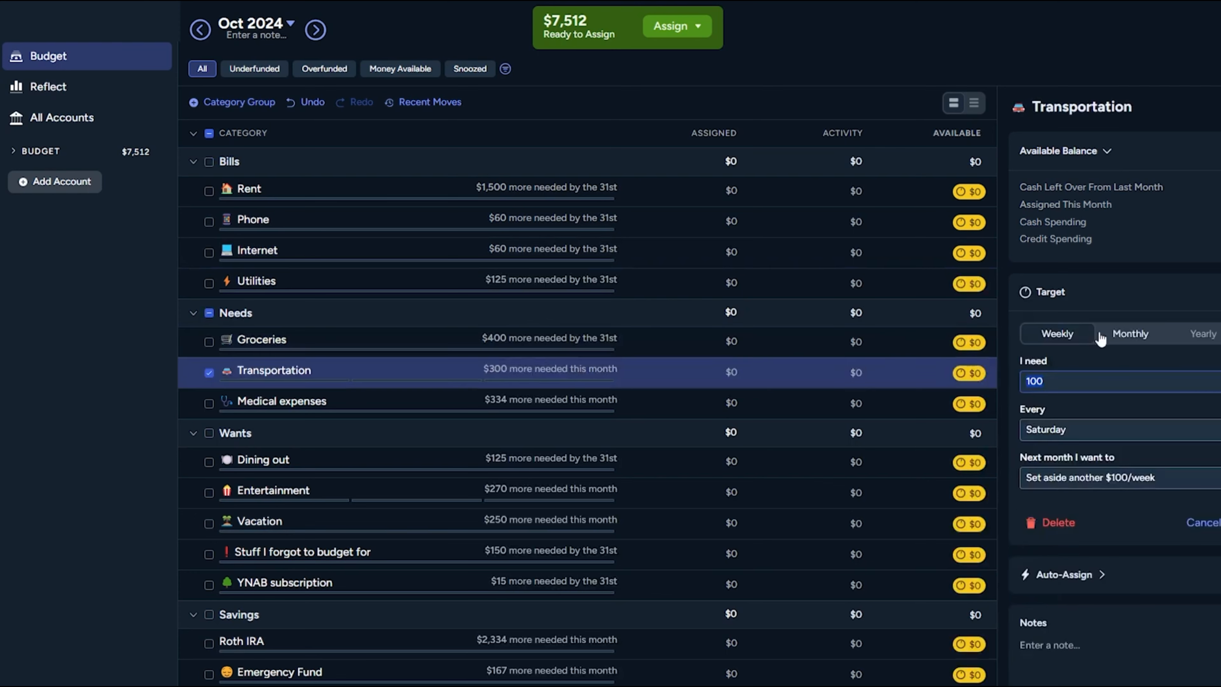
pyautogui.click(1136, 336)
pyautogui.press('Return')
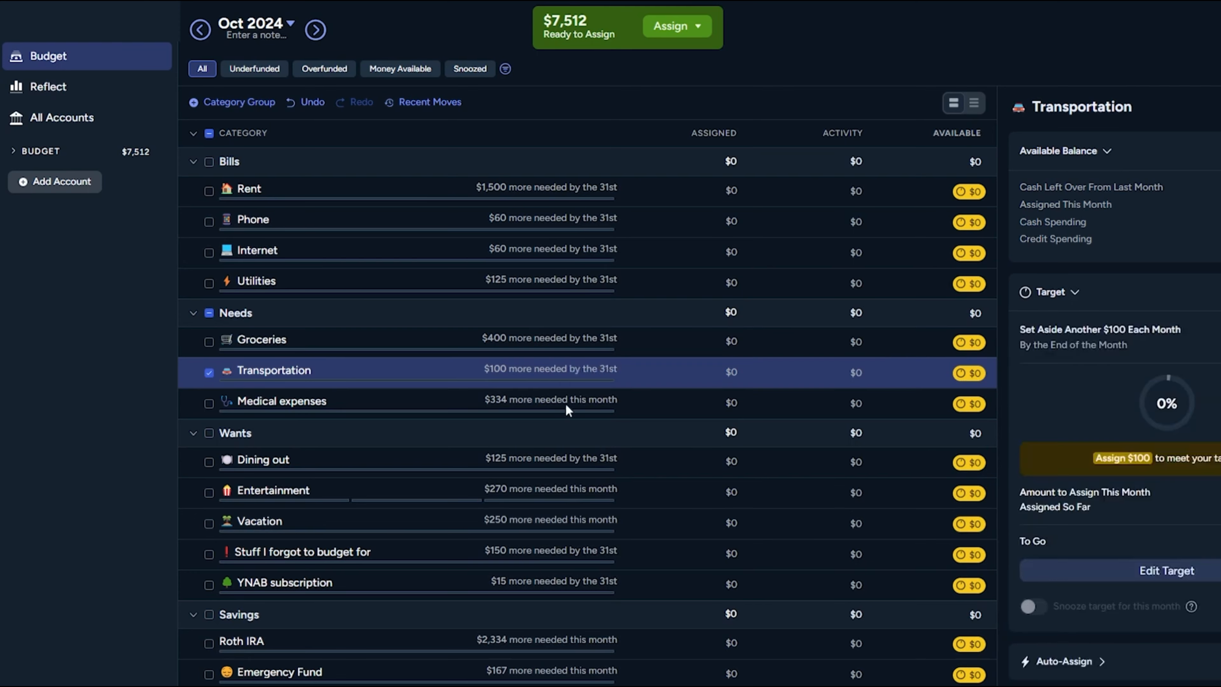
pyautogui.click(556, 408)
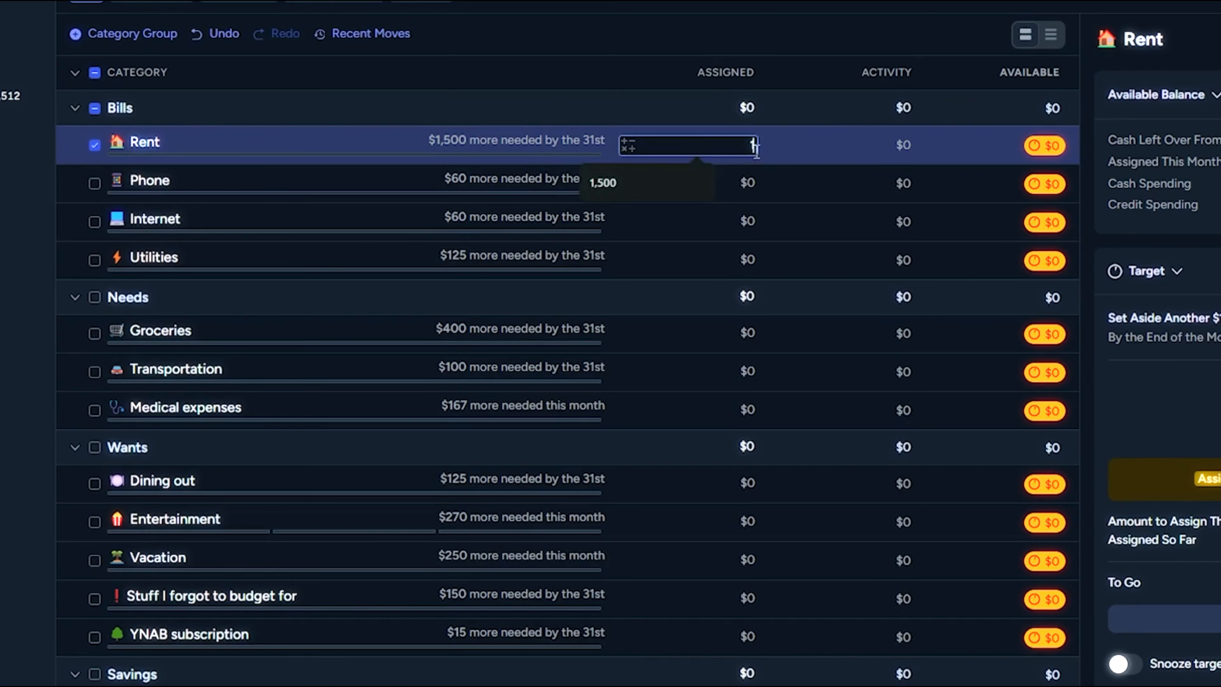
# Step: Assign $1,500 to Rent, $60 to Phone and $60 to Internet for October 2024
pyautogui.write('1,50')
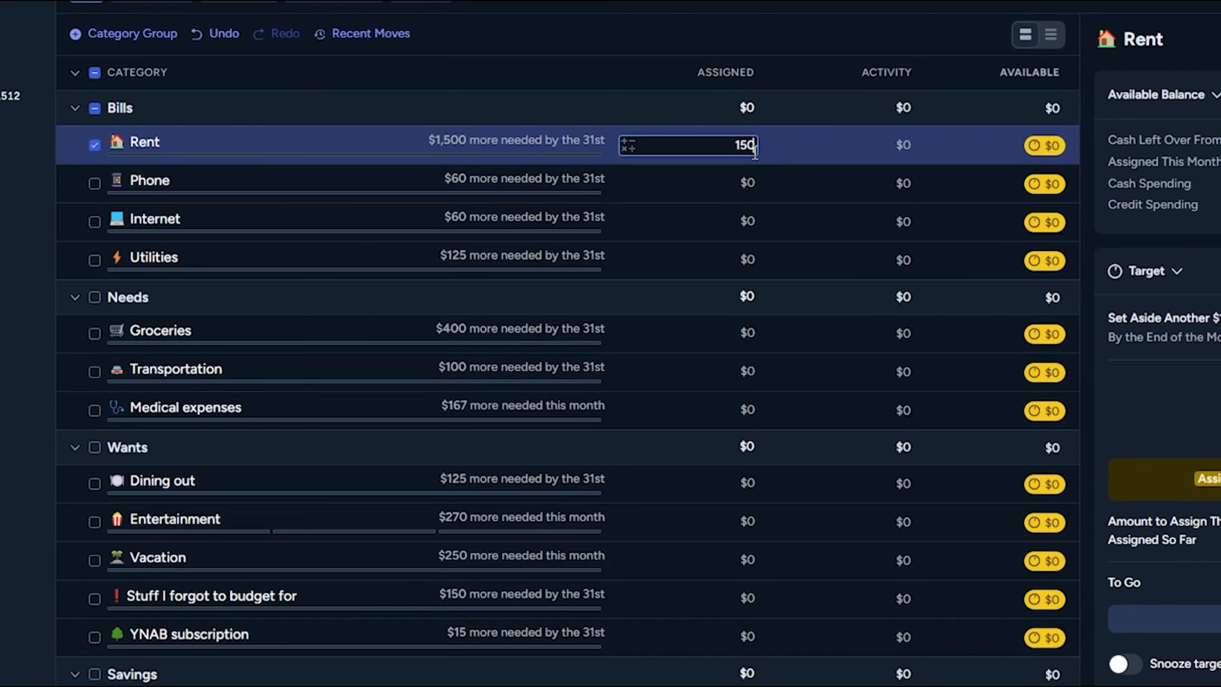
pyautogui.write('0')
pyautogui.press('Return')
pyautogui.write('60')
pyautogui.press('Return')
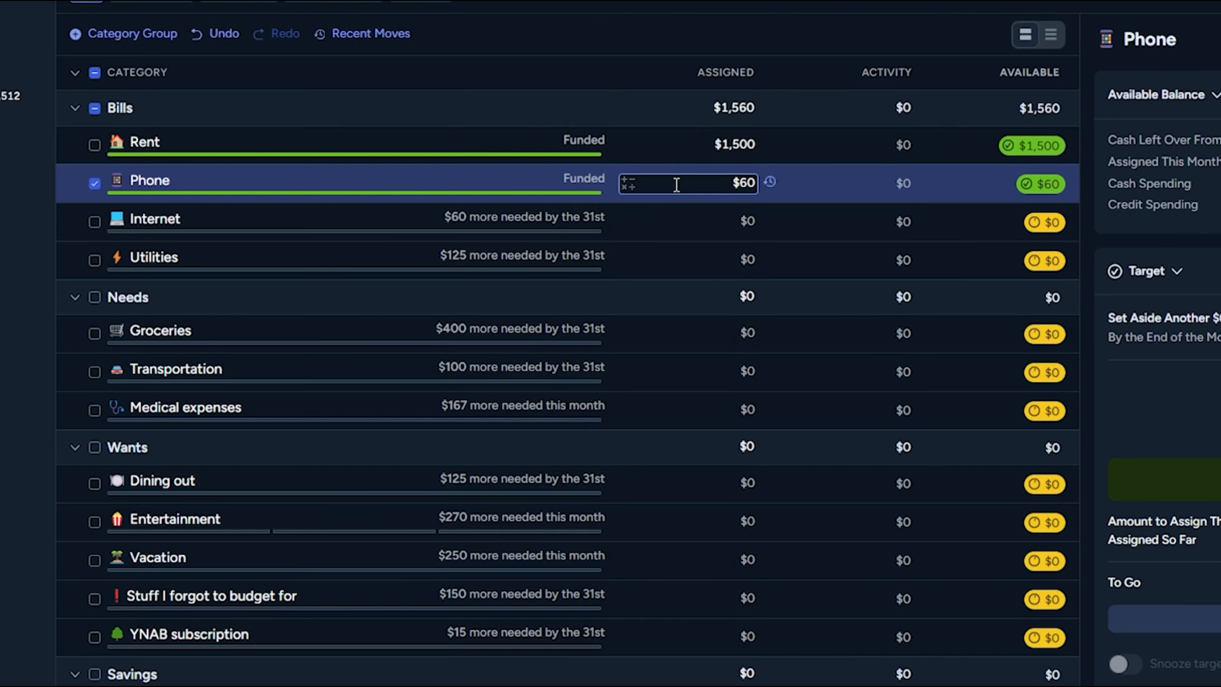
pyautogui.write('60')
pyautogui.press('Return')
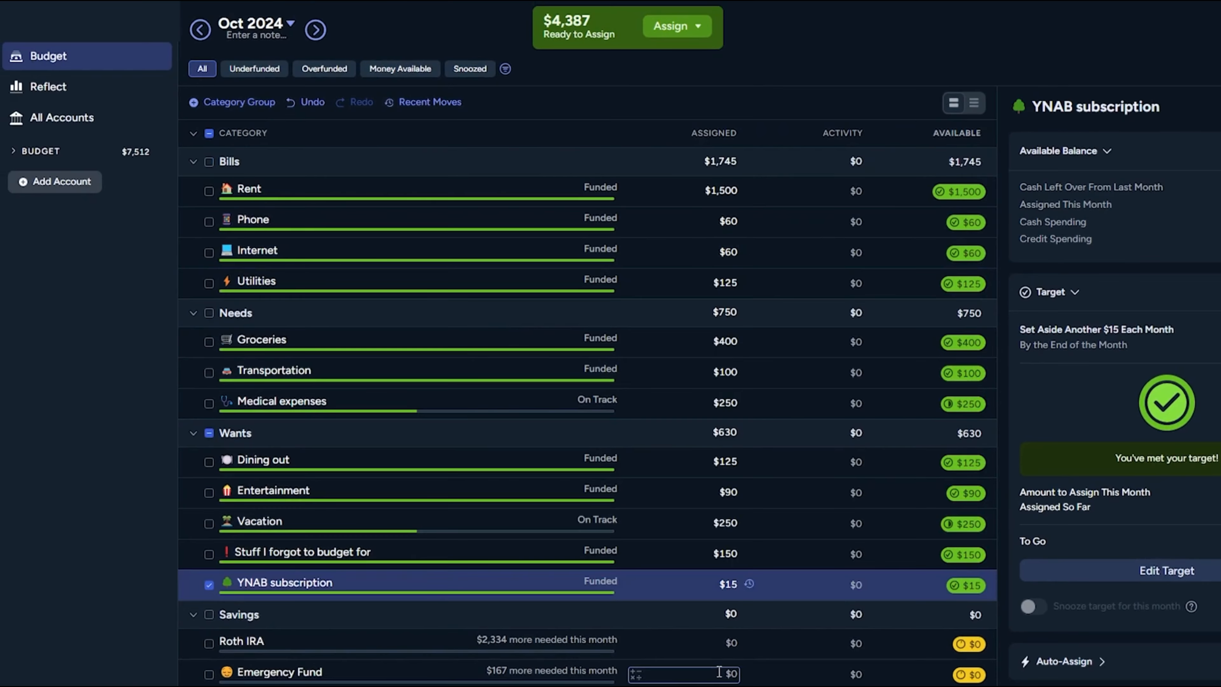
# Step: Assign $167 to the Emergency Fund category in the Savings group
pyautogui.click(786, 681)
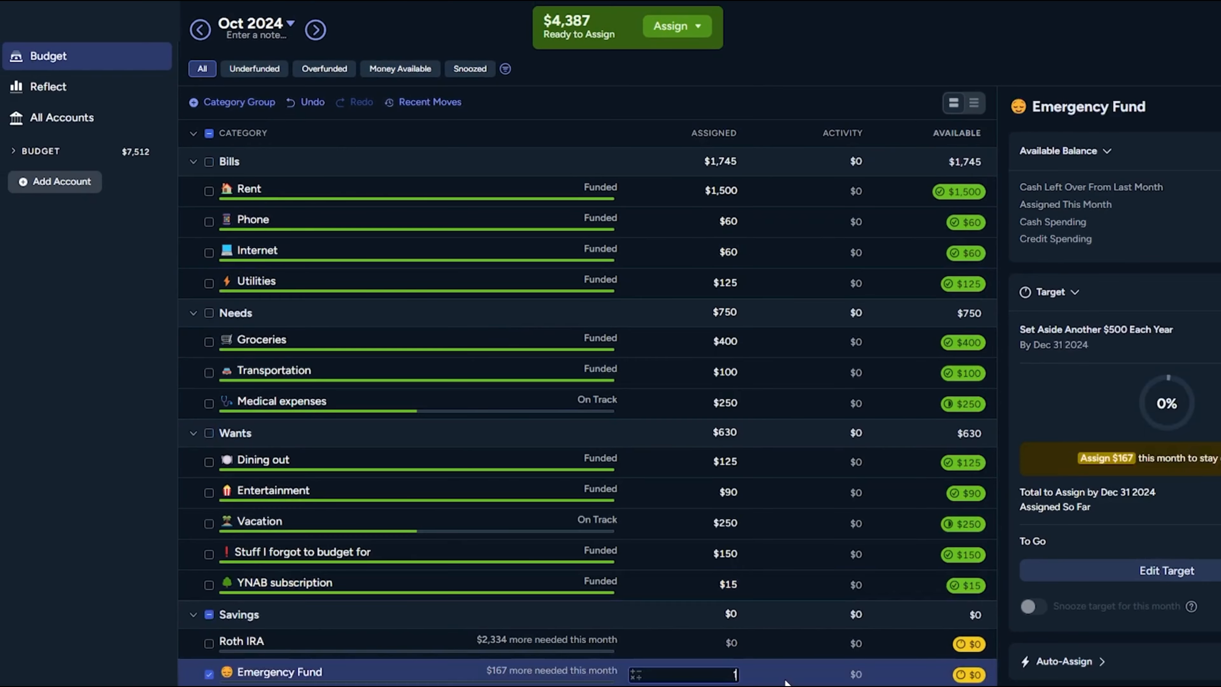
pyautogui.write('167')
pyautogui.press('Return')
# Step: Assign $7,000 to the Roth IRA category in the Savings group for October 2024
pyautogui.click(734, 643)
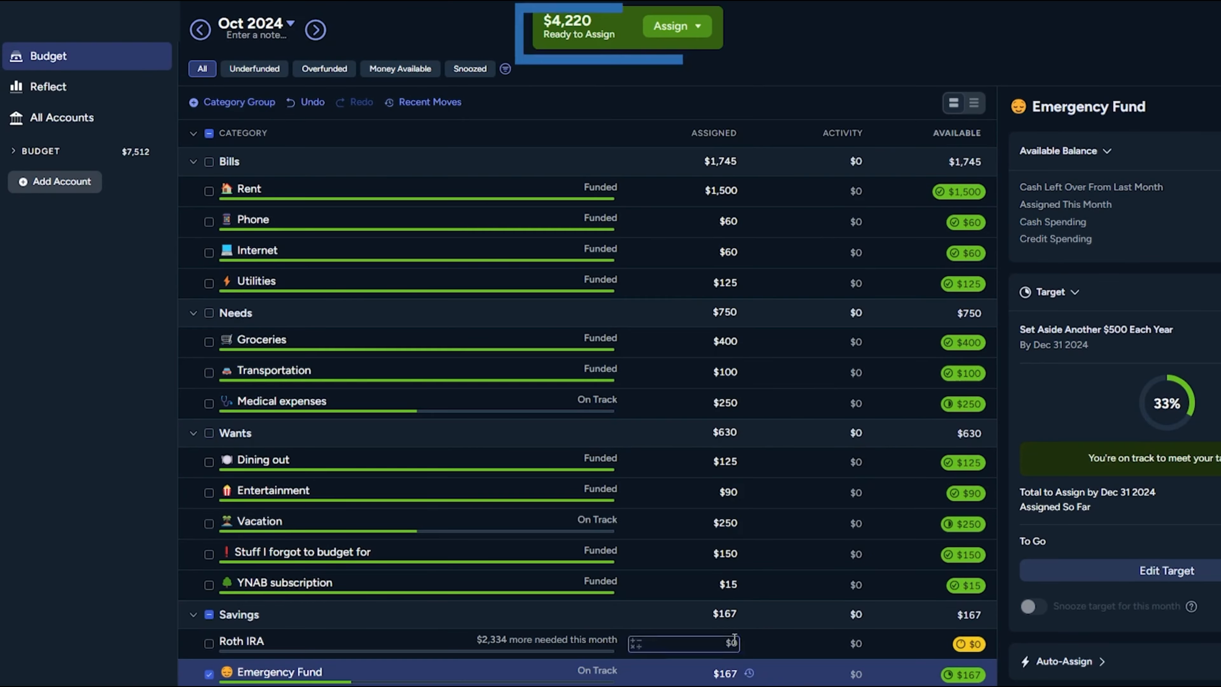
pyautogui.click(690, 639)
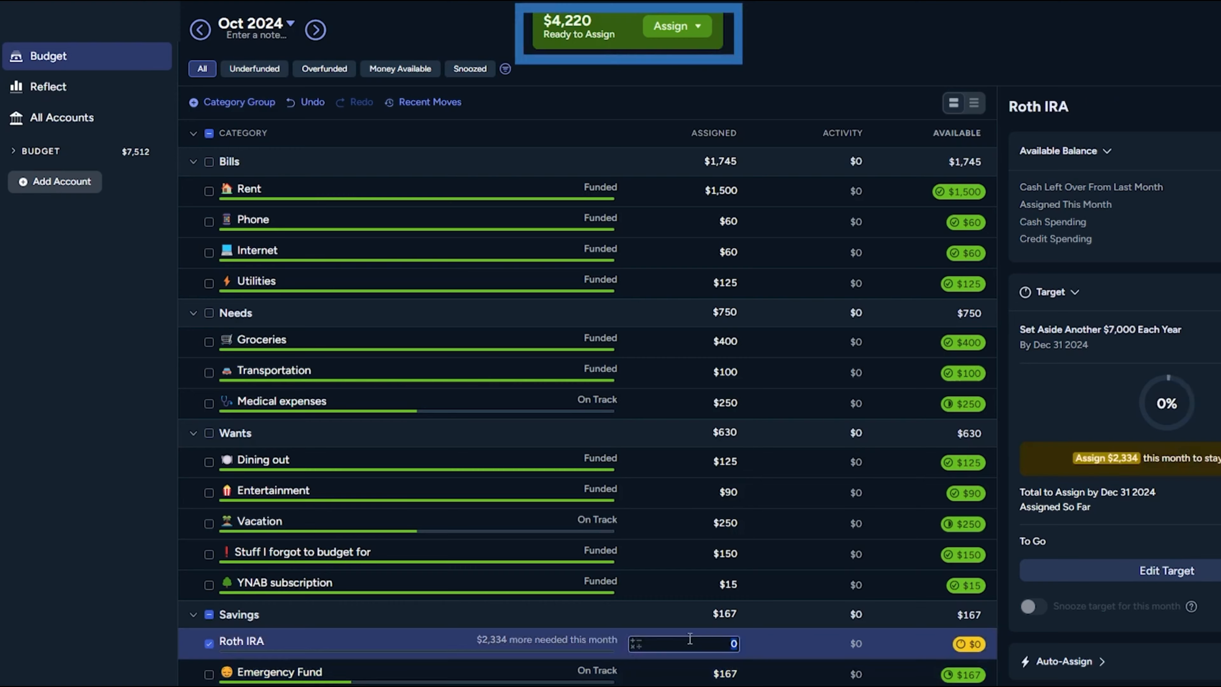
pyautogui.write('7000')
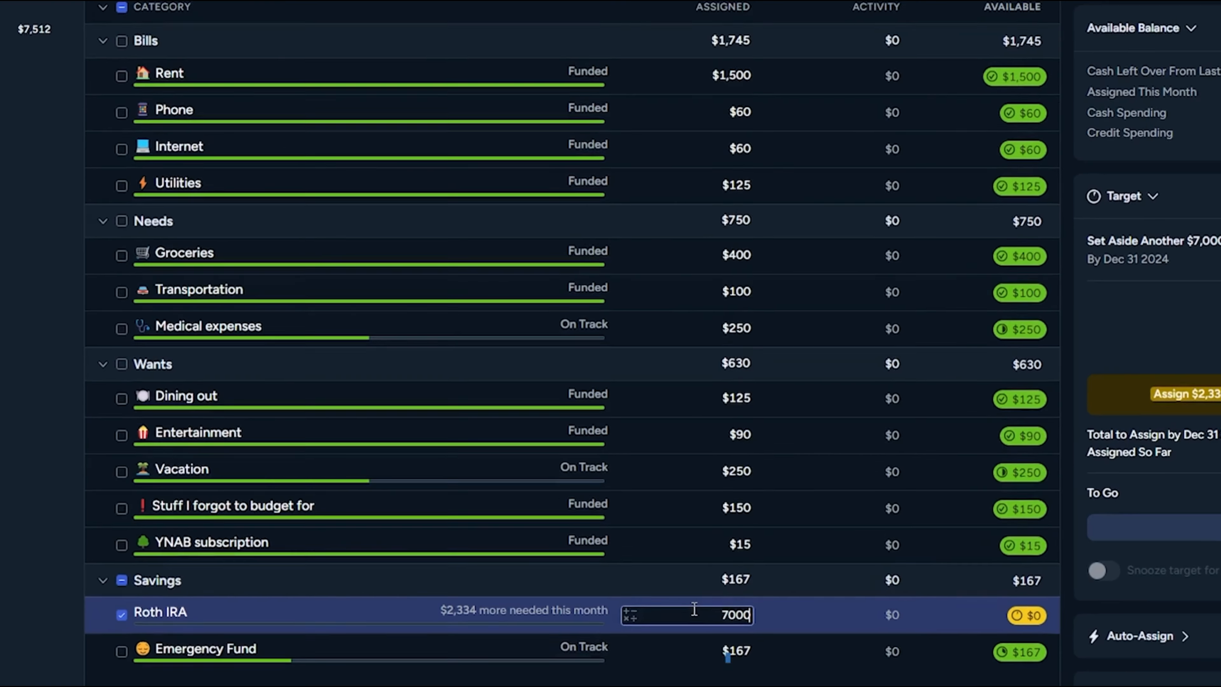
pyautogui.press('Return')
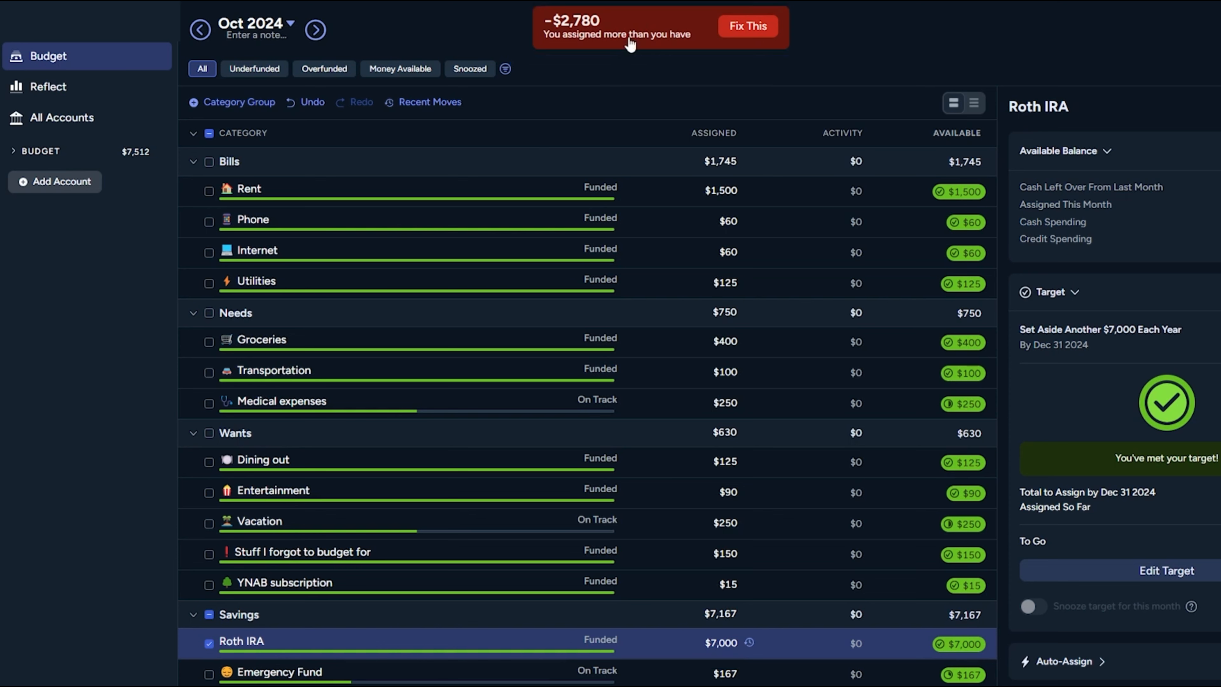
# Step: Fix the over-assignment by reducing Roth IRA to $3,887 and setting the Emergency Fund to $500
pyautogui.click(768, 32)
pyautogui.click(839, 90)
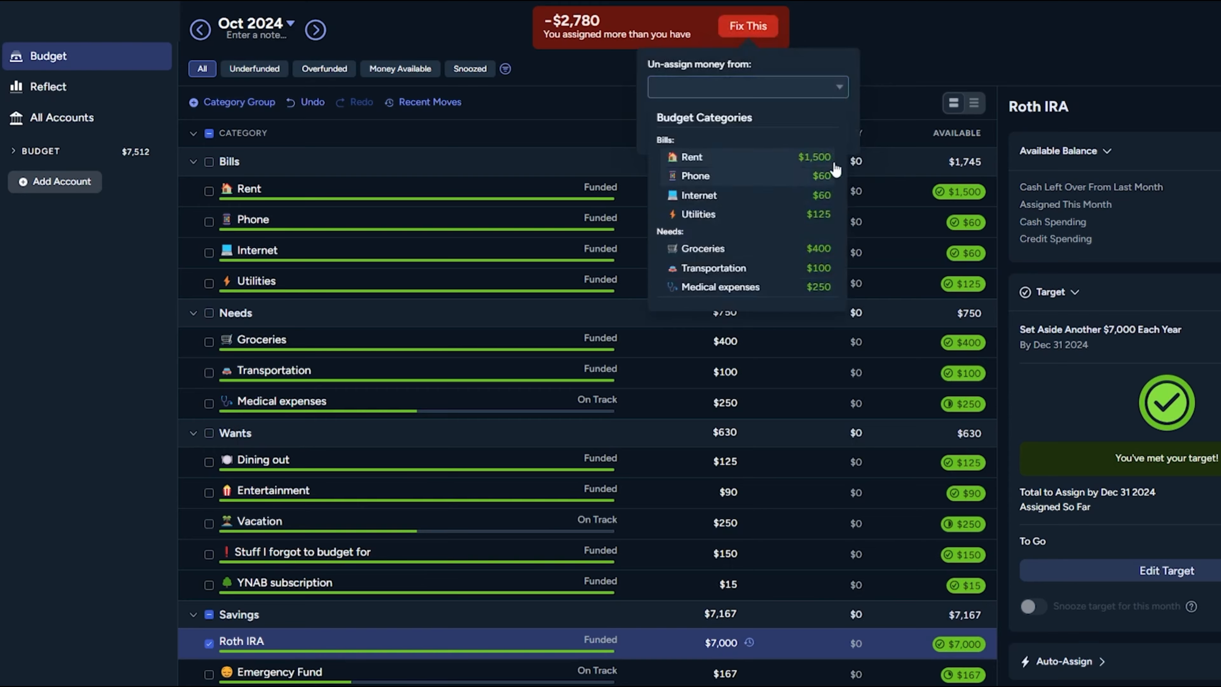
pyautogui.click(841, 47)
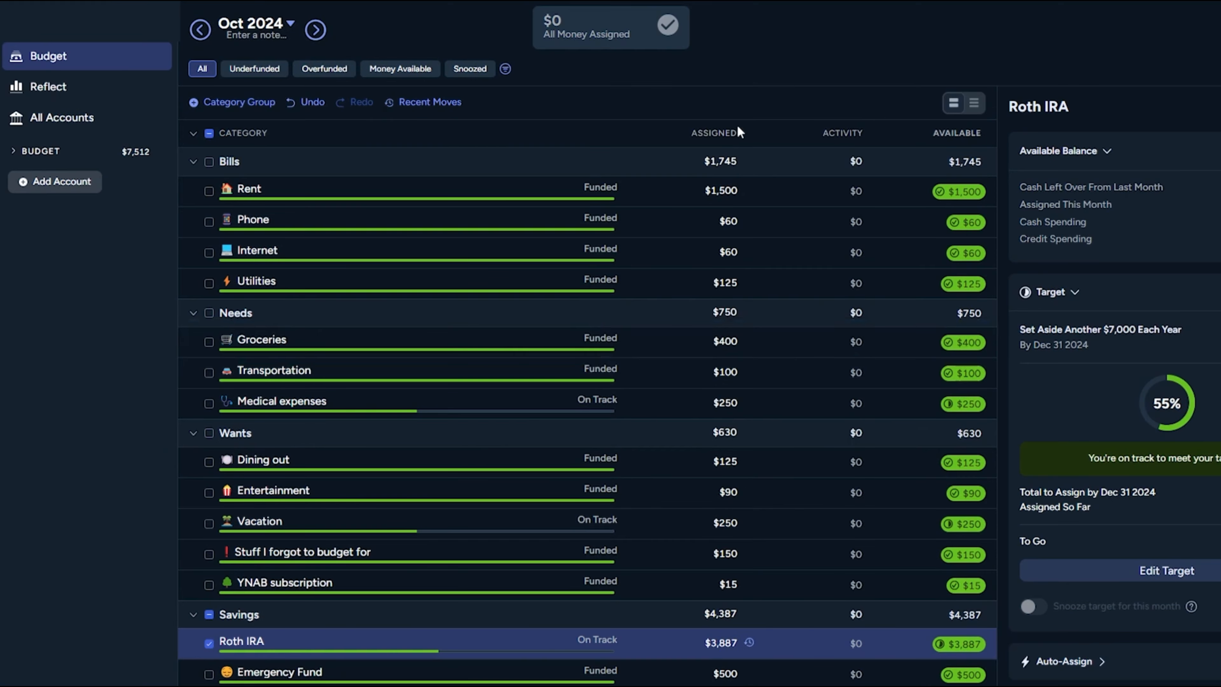
pyautogui.click(725, 347)
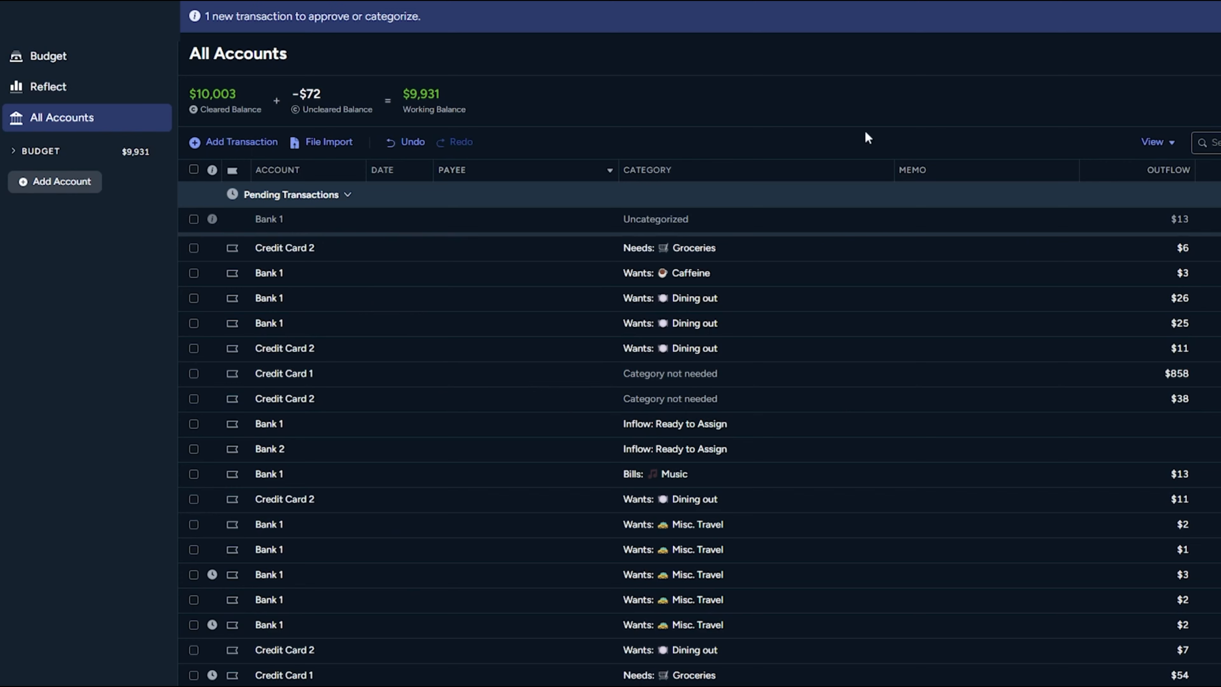
# Step: Show only the new transaction awaiting approval in All Accounts and select the $4 Caffeine entry
pyautogui.click(1207, 16)
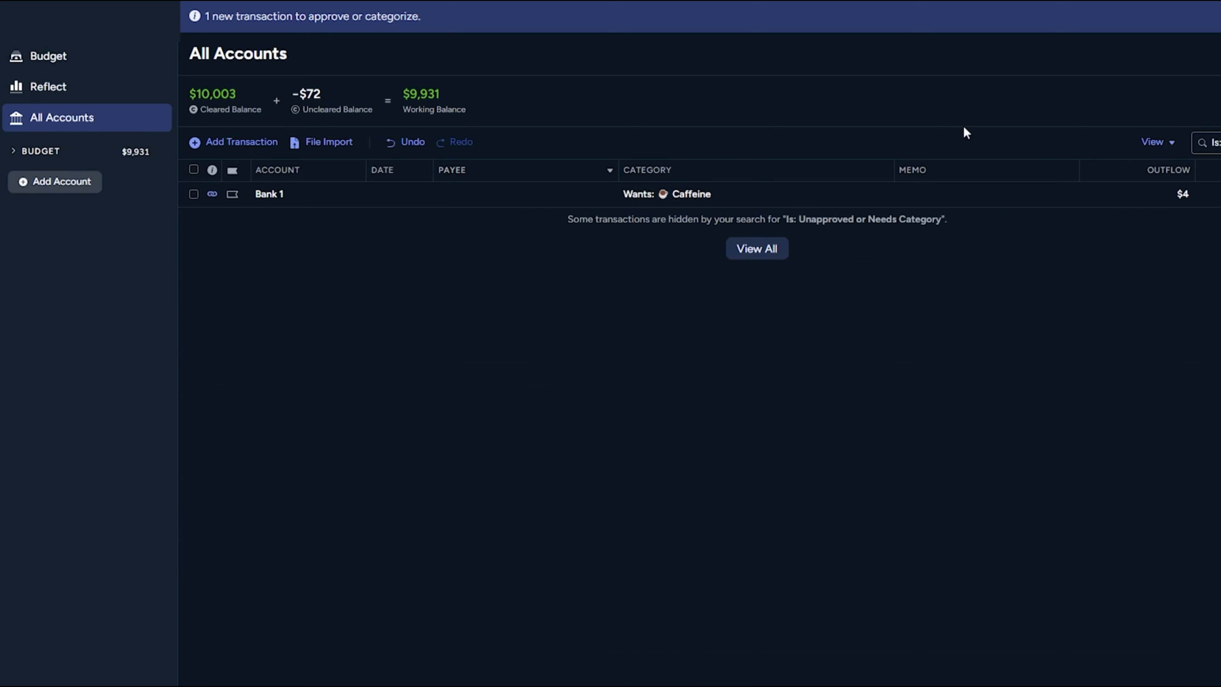
pyautogui.click(700, 197)
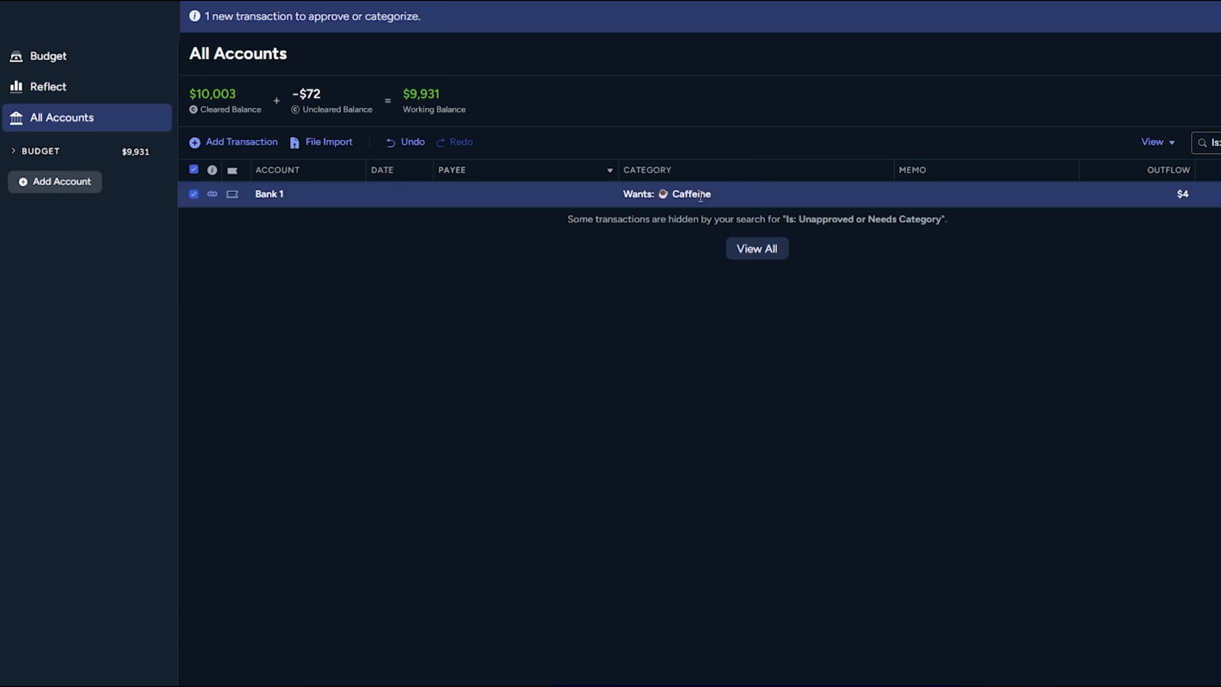
pyautogui.click(688, 686)
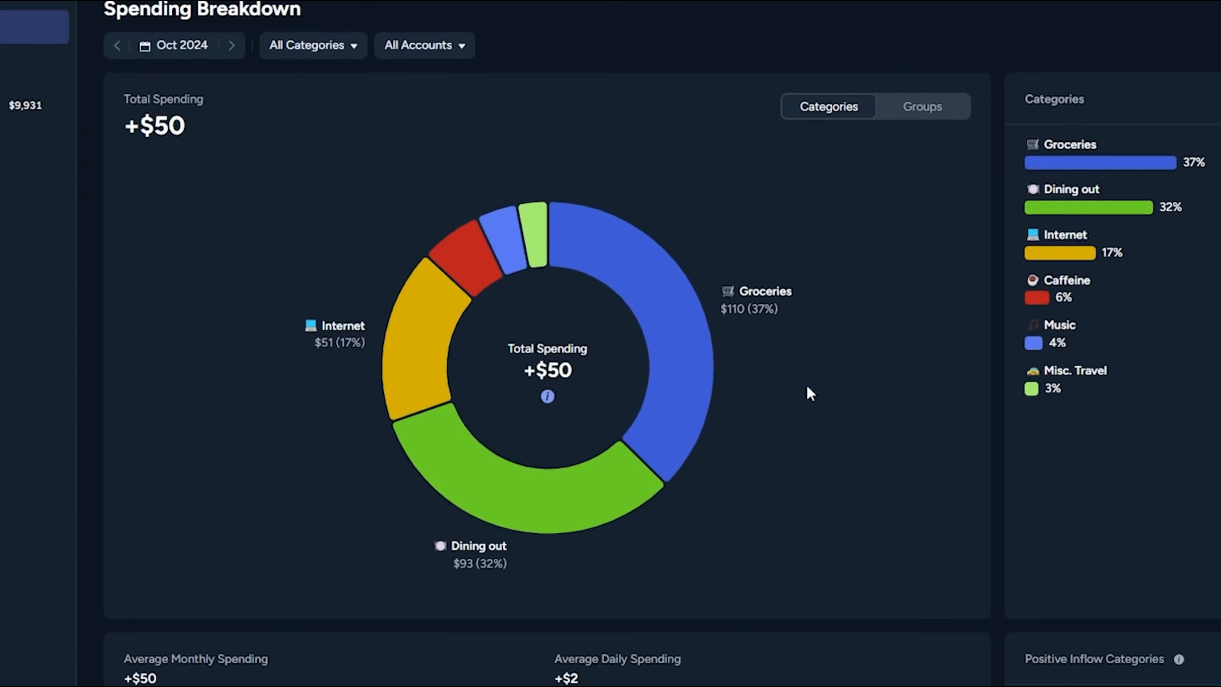
# Step: Examine the October 2024 spending breakdown by category, including the Groceries transactions, and by group
pyautogui.moveTo(520, 325)
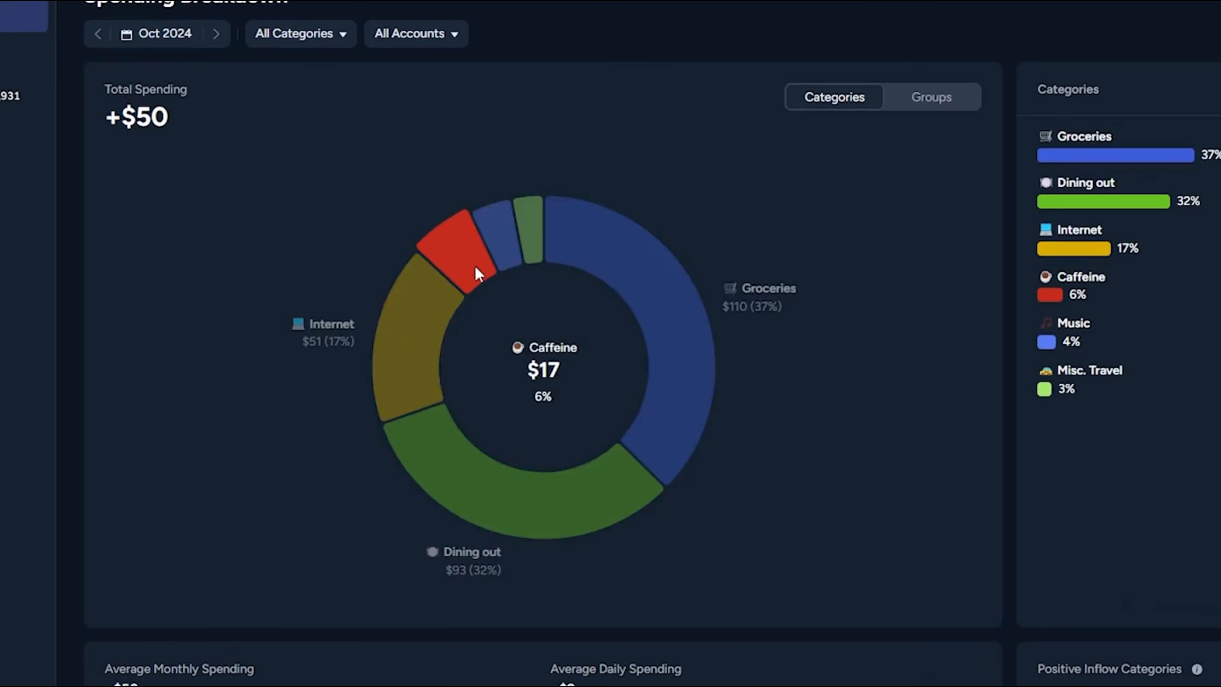
pyautogui.moveTo(498, 491)
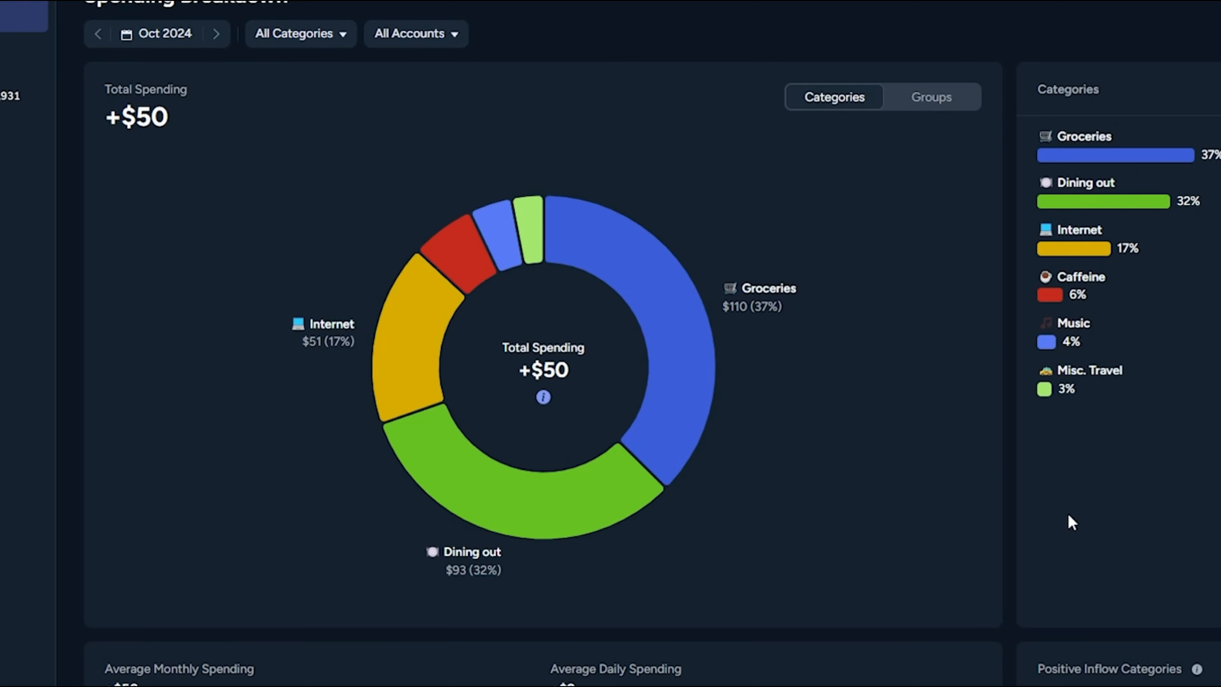
pyautogui.moveTo(695, 342)
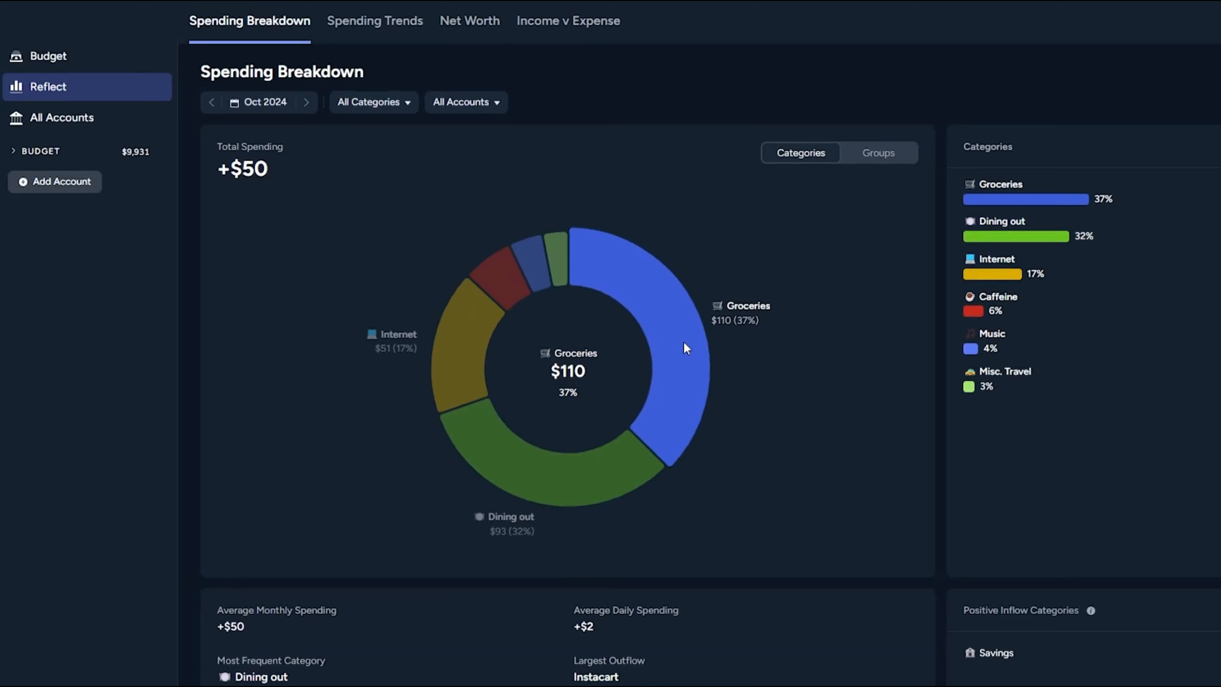
pyautogui.click(686, 348)
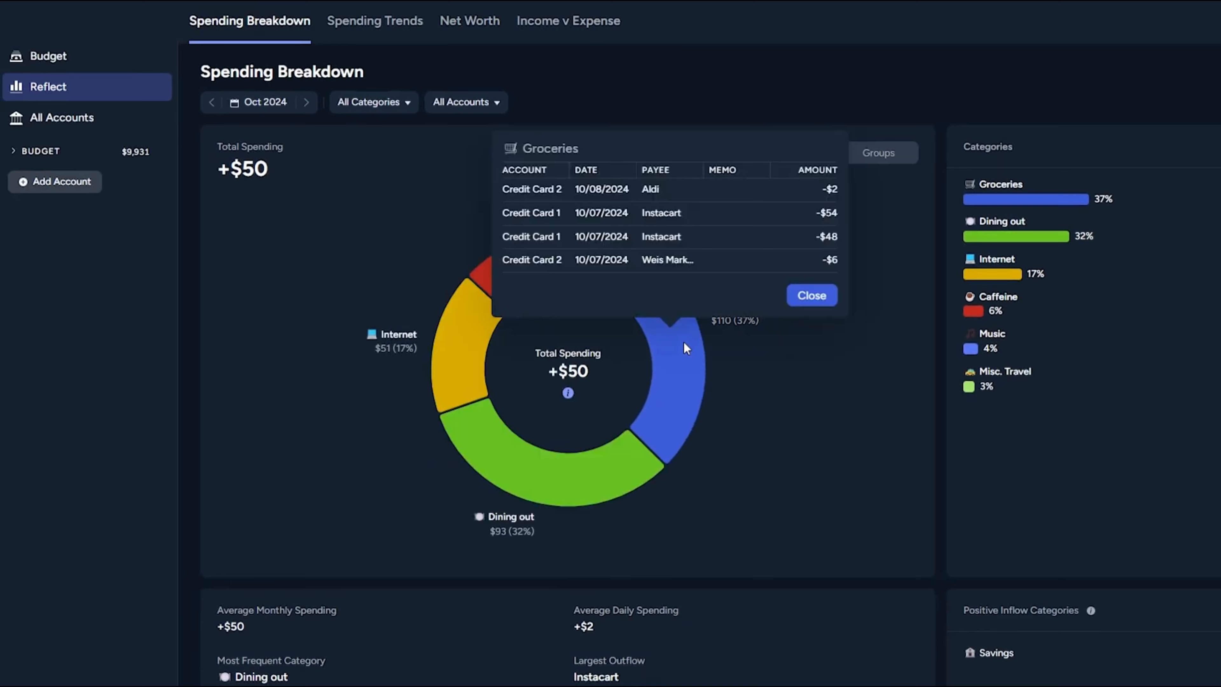
pyautogui.click(814, 297)
pyautogui.click(880, 154)
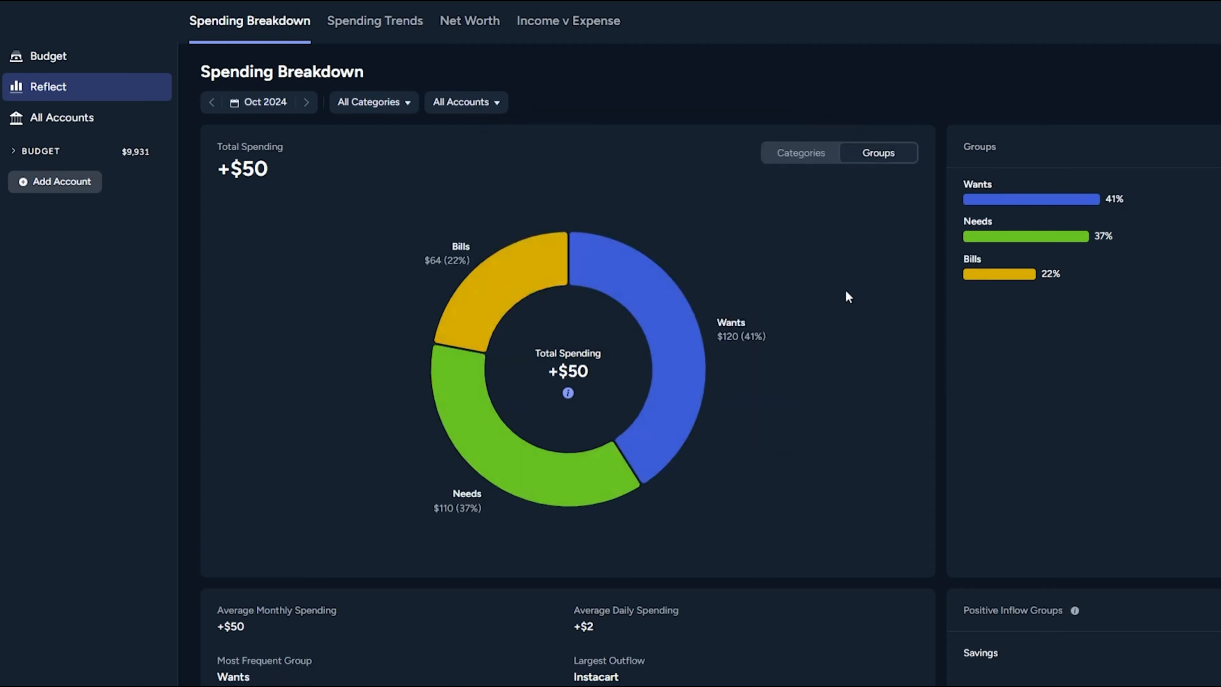
pyautogui.click(533, 262)
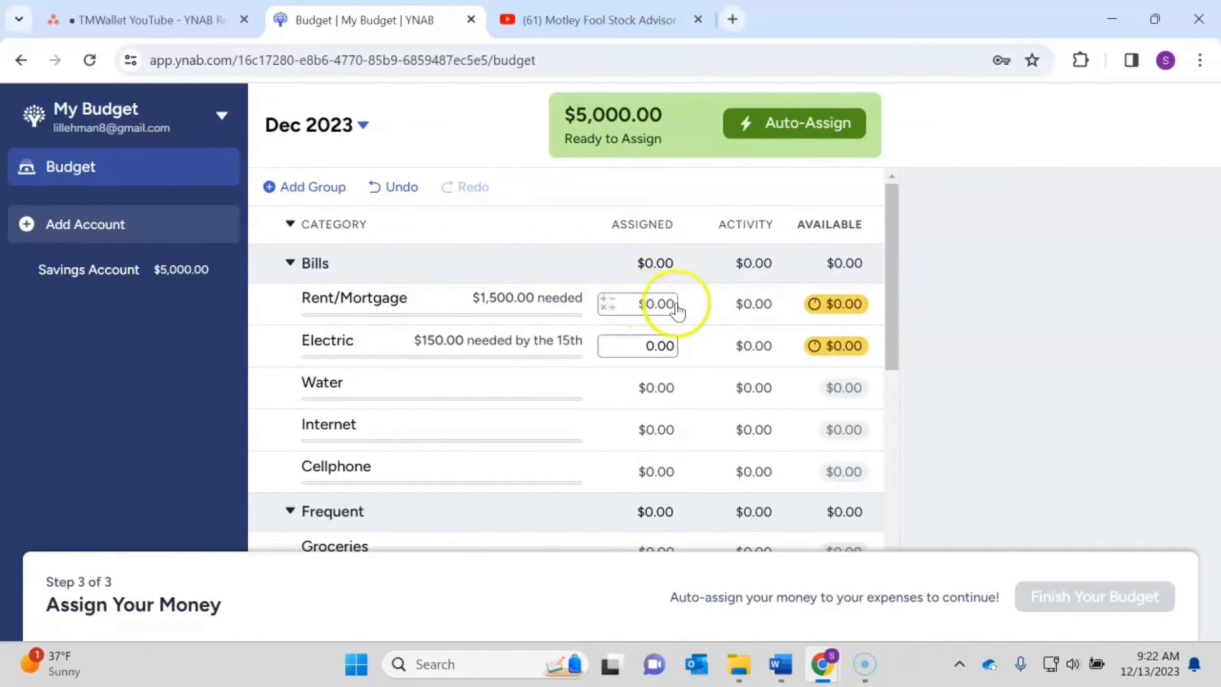
# Step: Assign $1,500 to Rent/Mortgage and $150 to Electric for December 2023
pyautogui.click(657, 308)
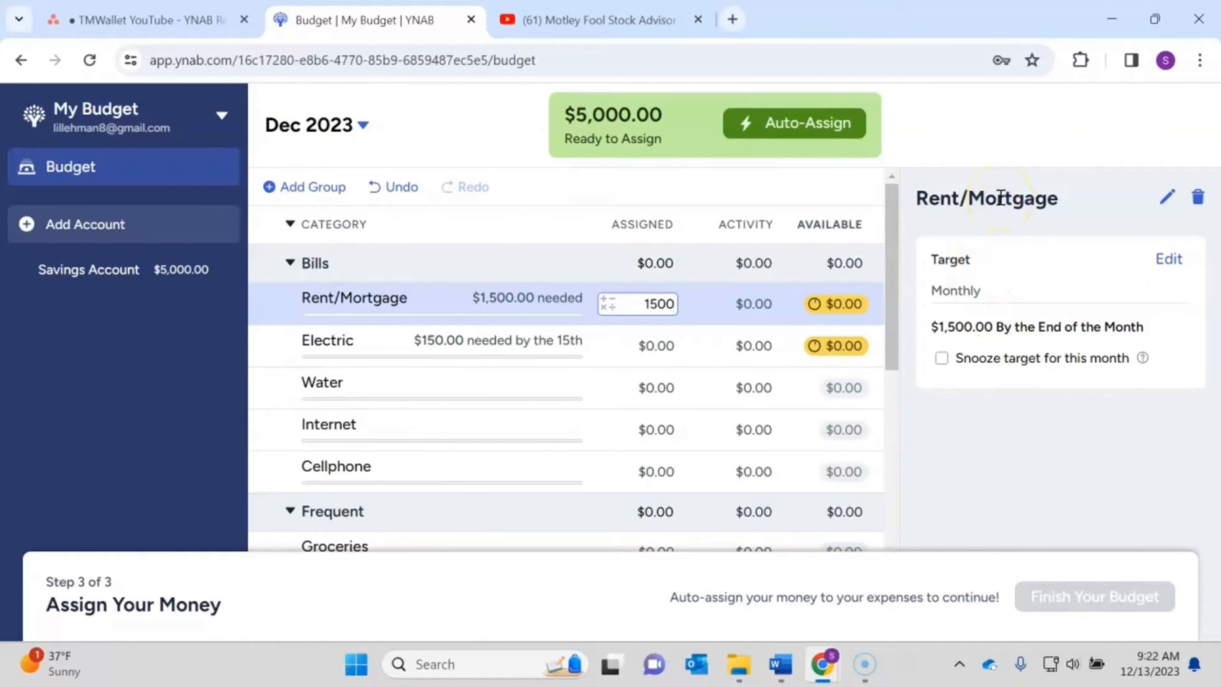
pyautogui.click(658, 345)
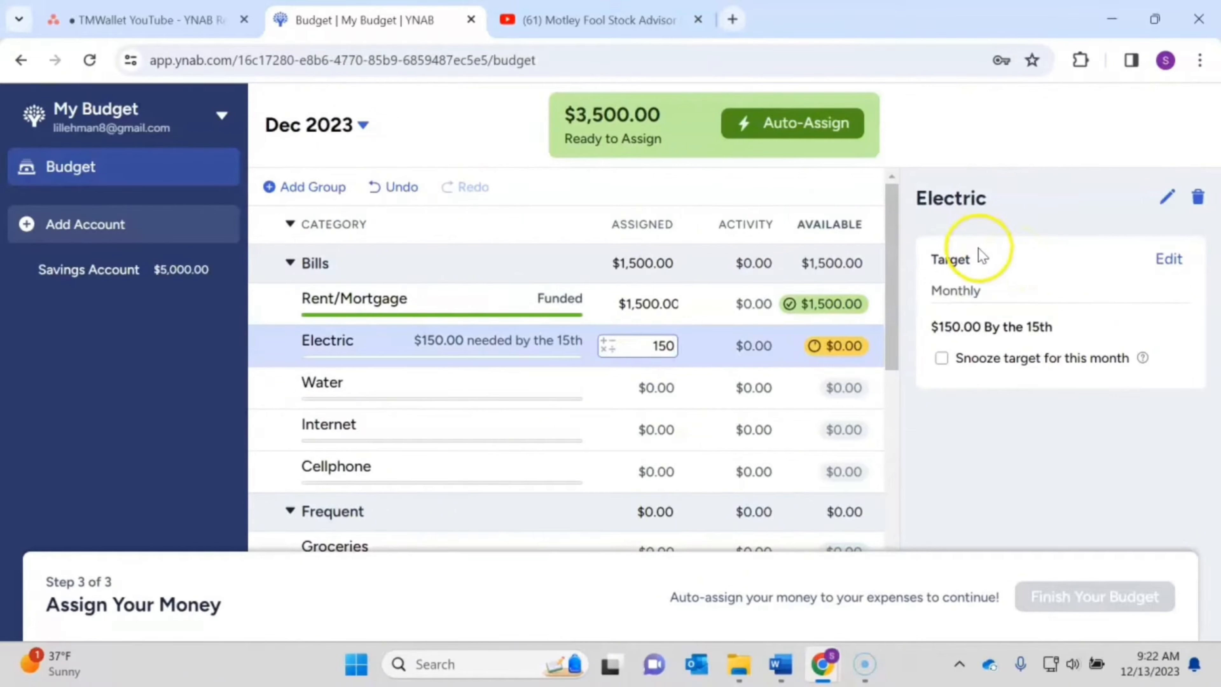
pyautogui.press('Return')
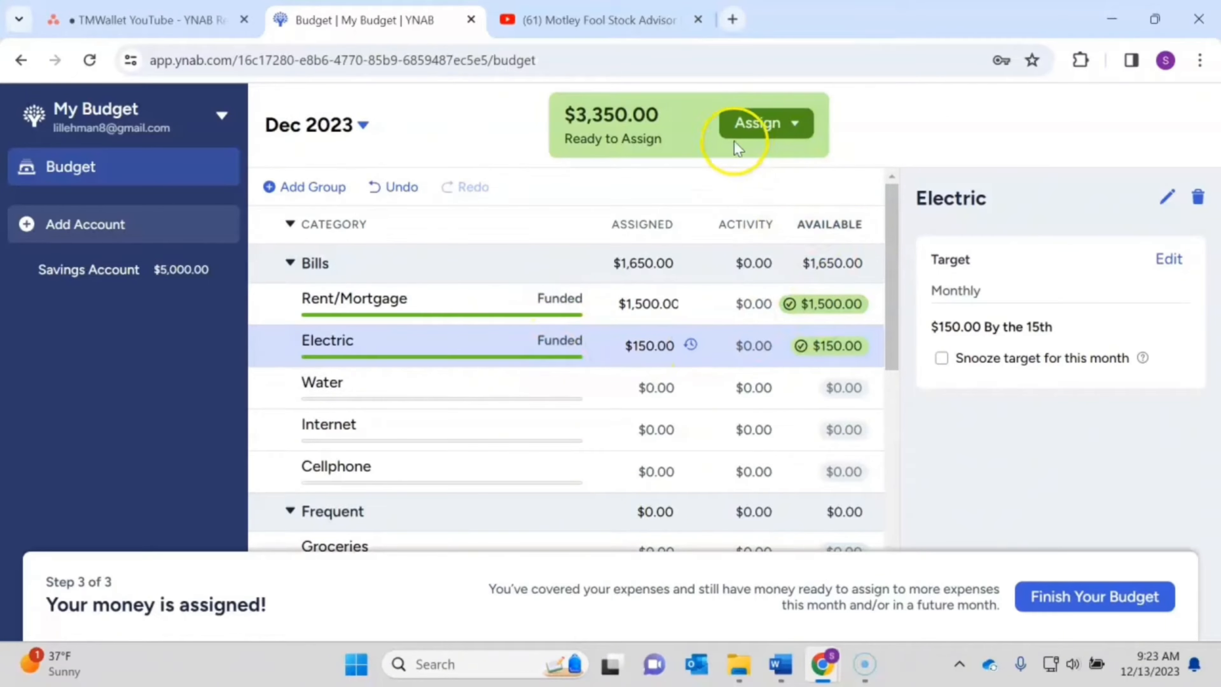
# Step: Look at the form for assigning the remaining money to a category, cancel it and look over the category list
pyautogui.click(768, 126)
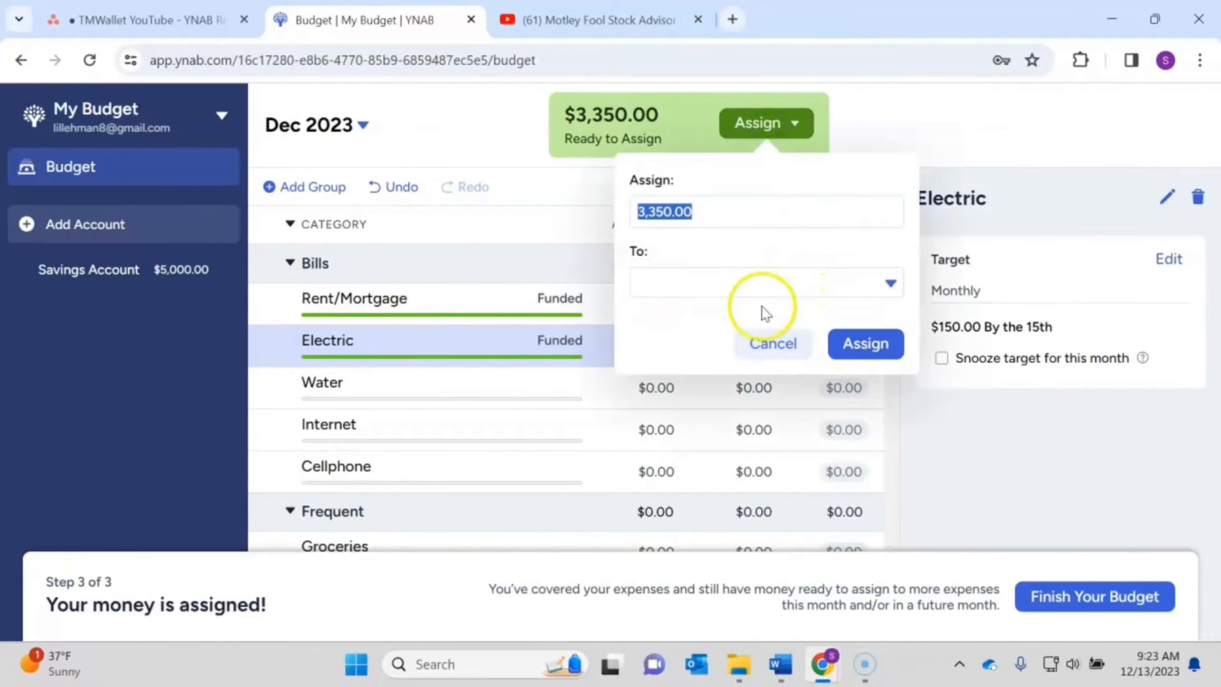
pyautogui.click(804, 343)
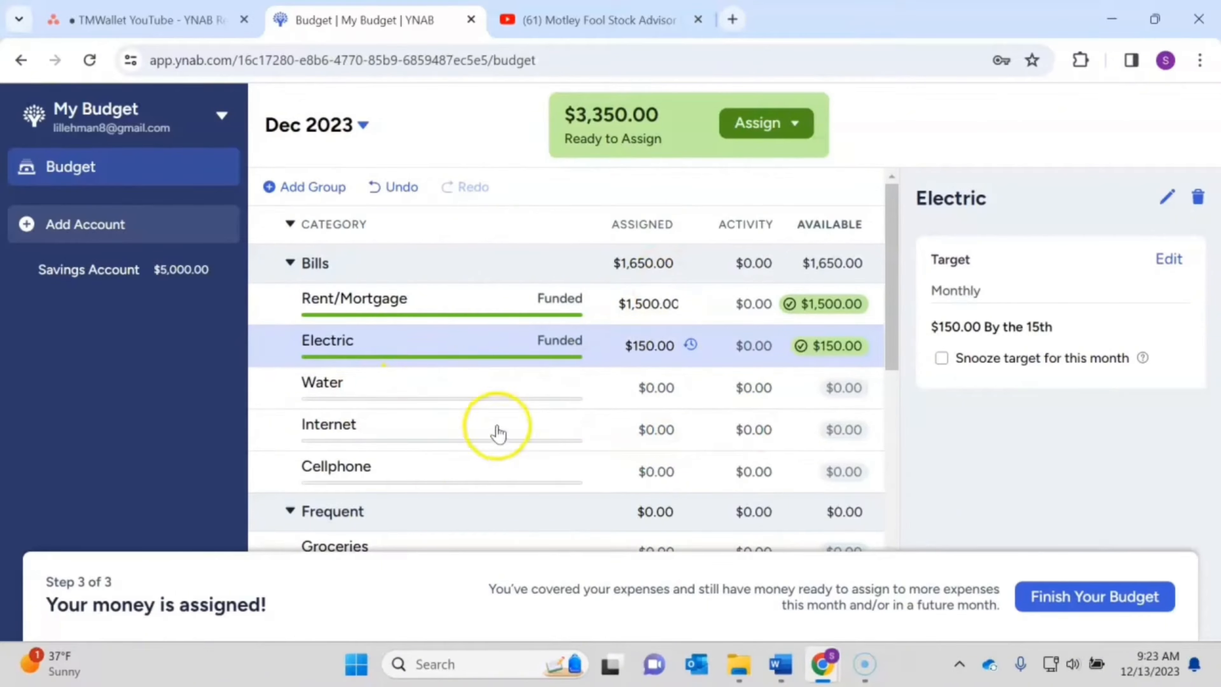
pyautogui.scroll(-5, 498, 433)
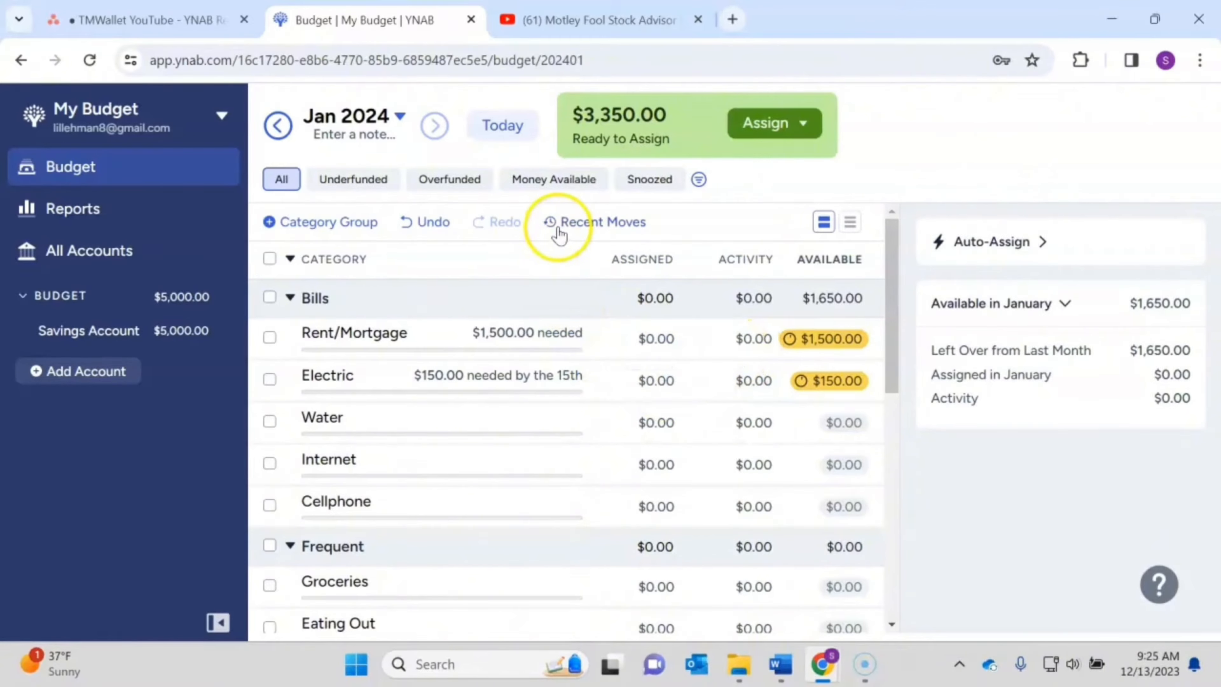
# Step: Review the Spending, Net Worth and Income v Expense reports for October to December 2023
pyautogui.click(73, 209)
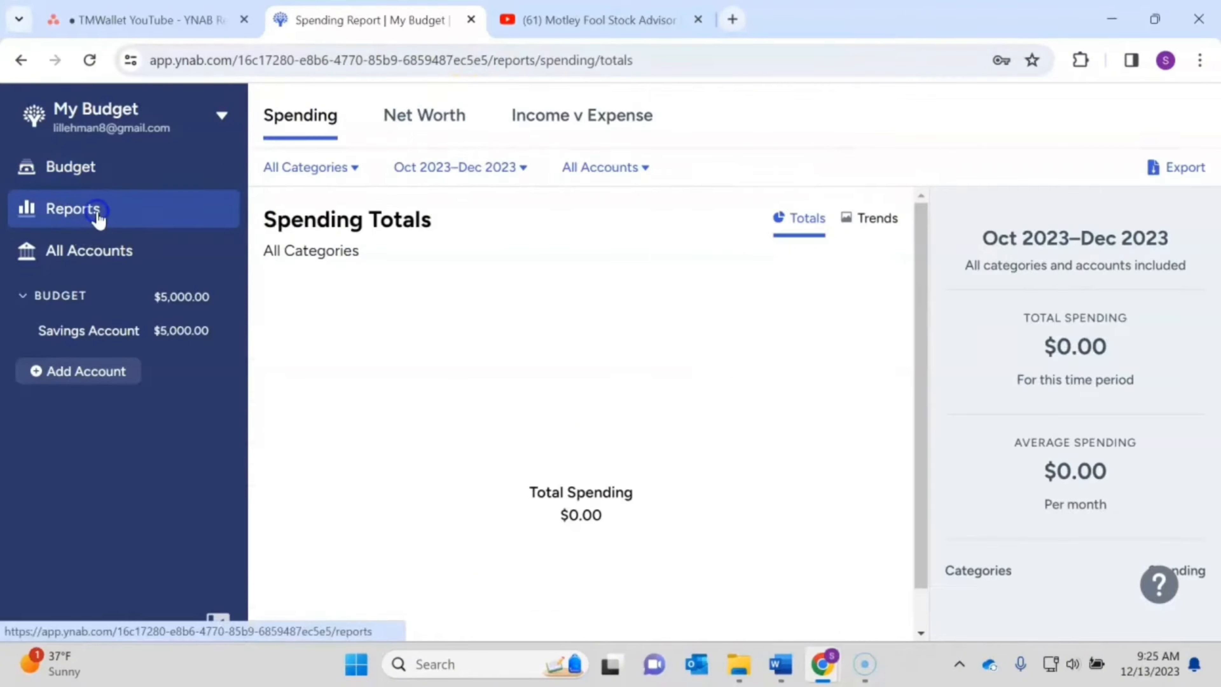
pyautogui.click(437, 130)
pyautogui.moveTo(631, 408)
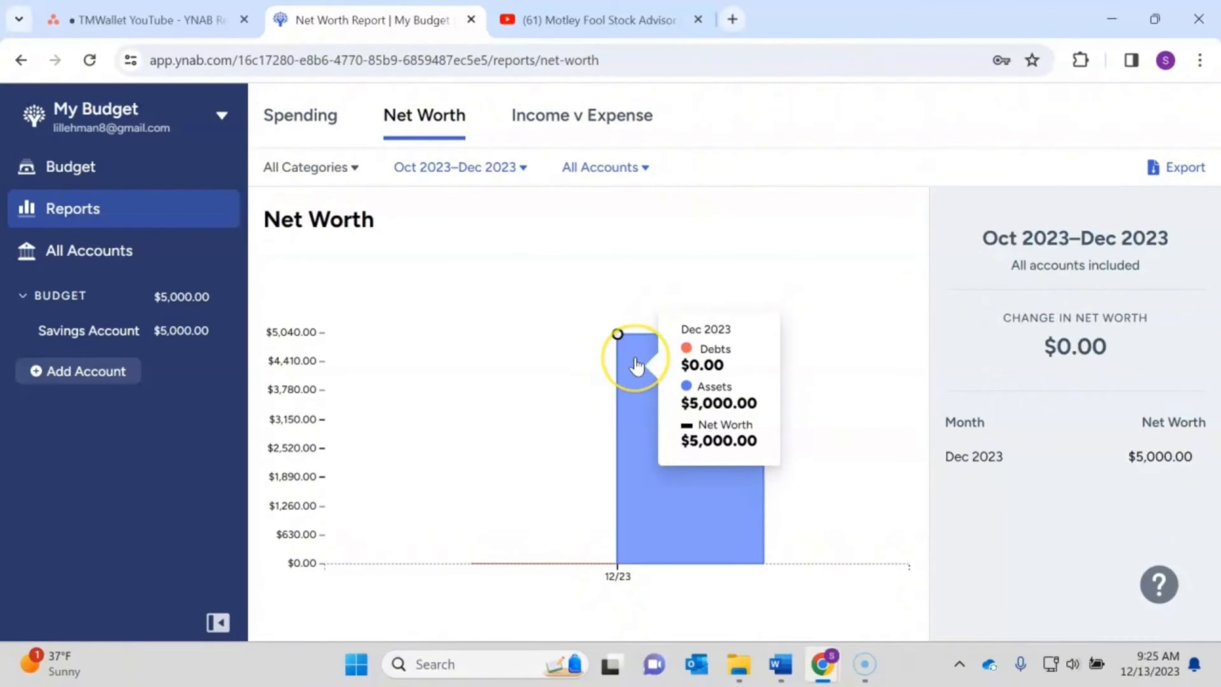
pyautogui.click(635, 344)
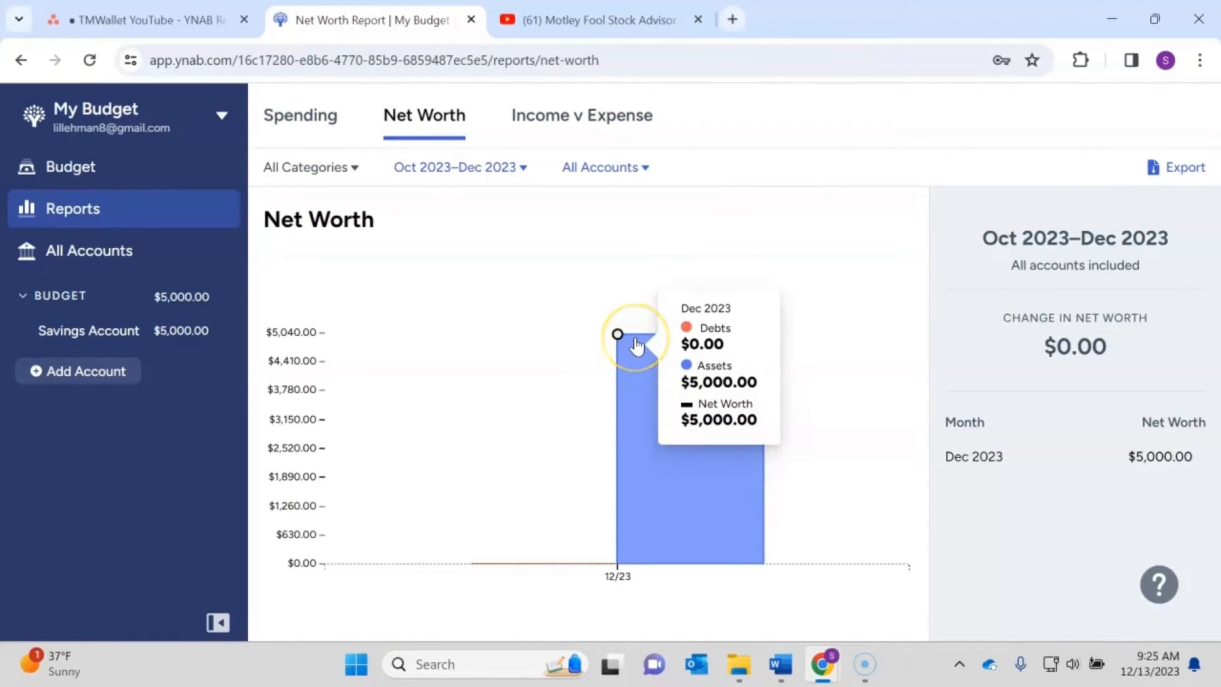
pyautogui.click(568, 102)
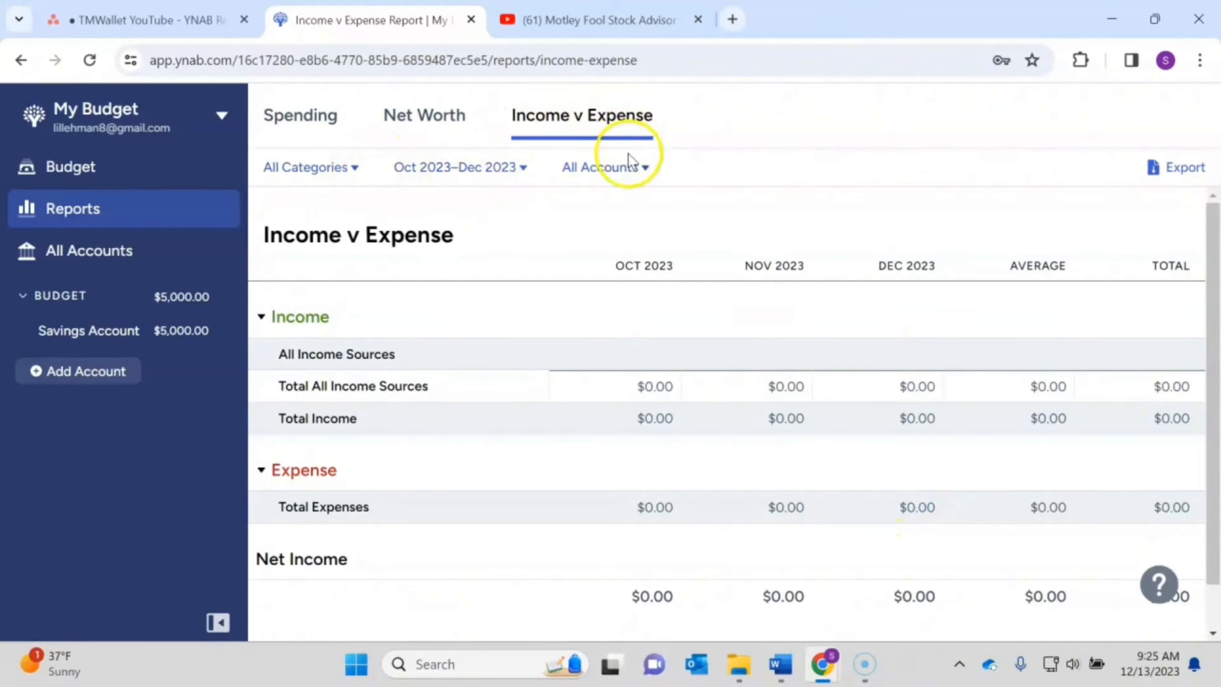
# Step: View the transactions of all accounts, and collapse and re-expand the Budget account group
pyautogui.click(144, 251)
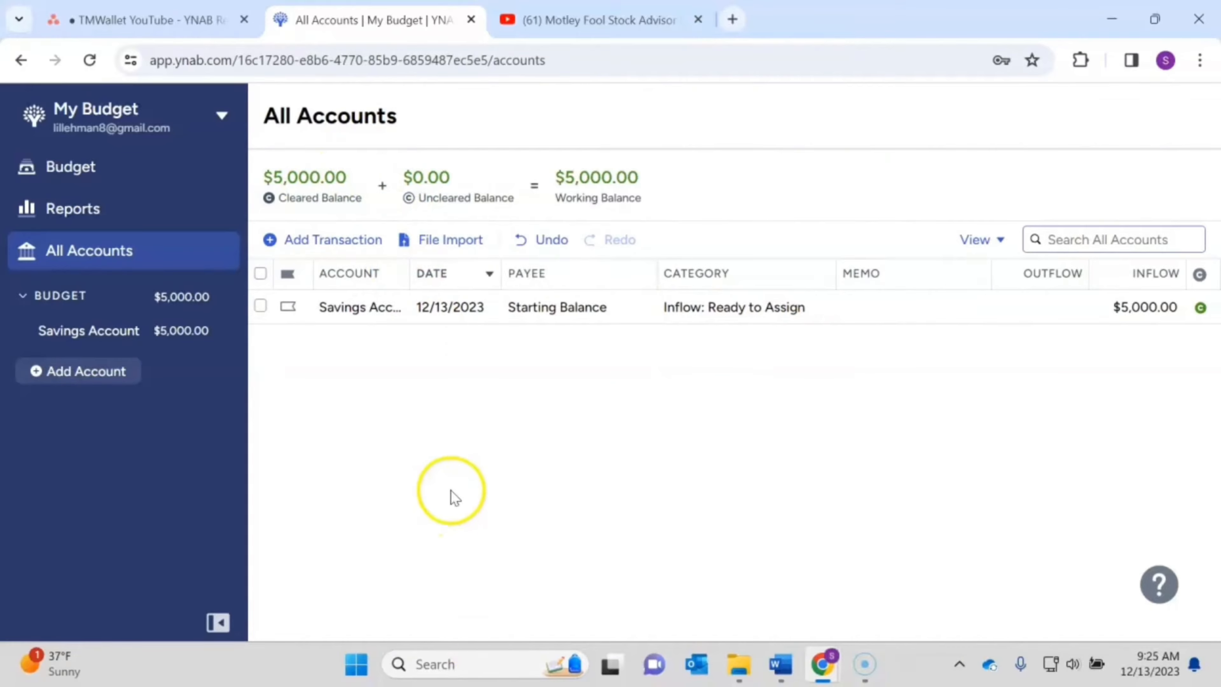
pyautogui.click(70, 302)
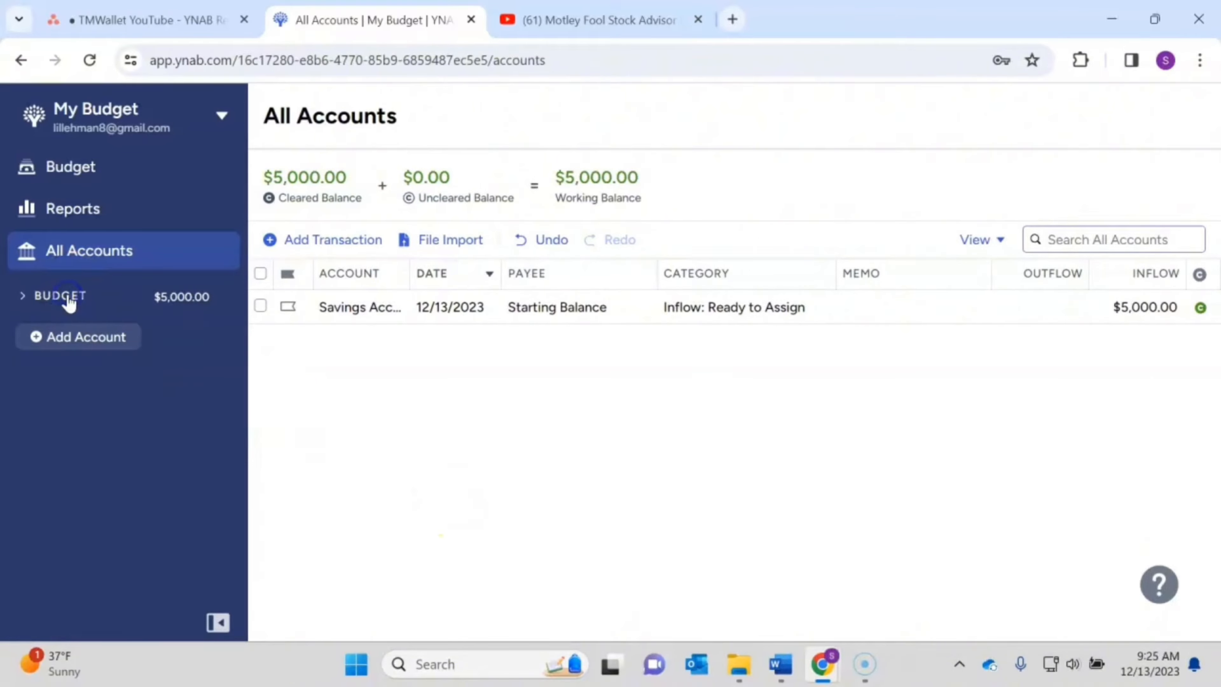
pyautogui.click(46, 303)
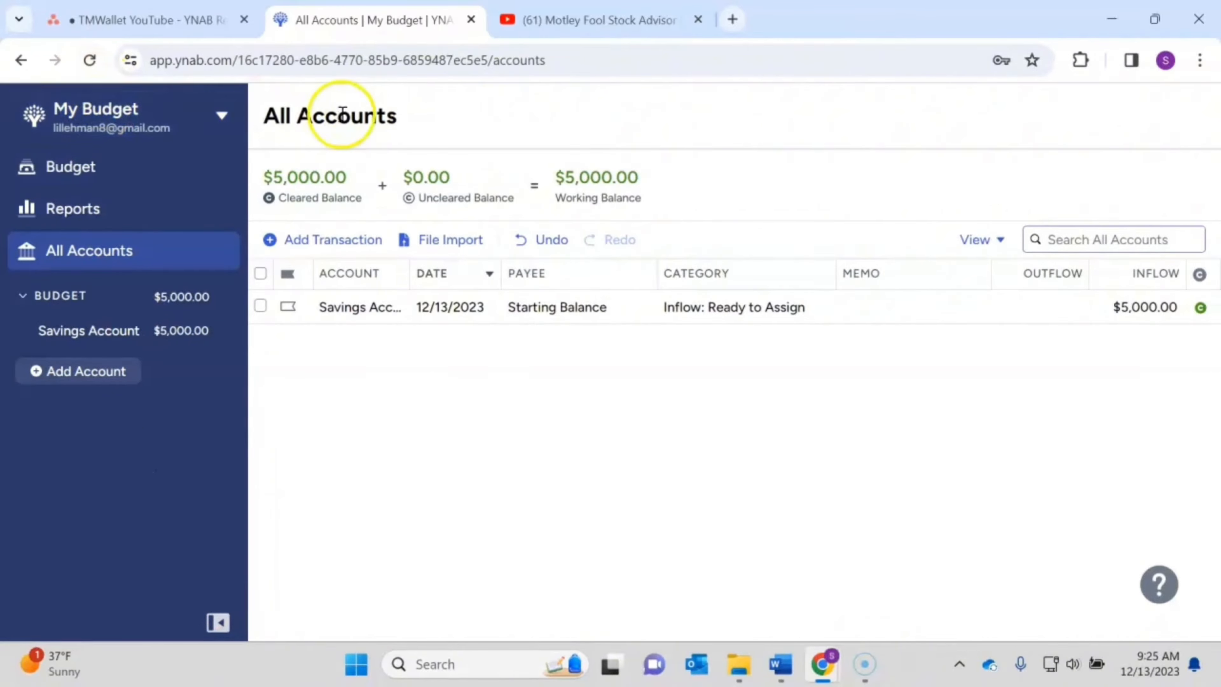
# Step: Open the list of budget and account options for My Budget
pyautogui.click(90, 109)
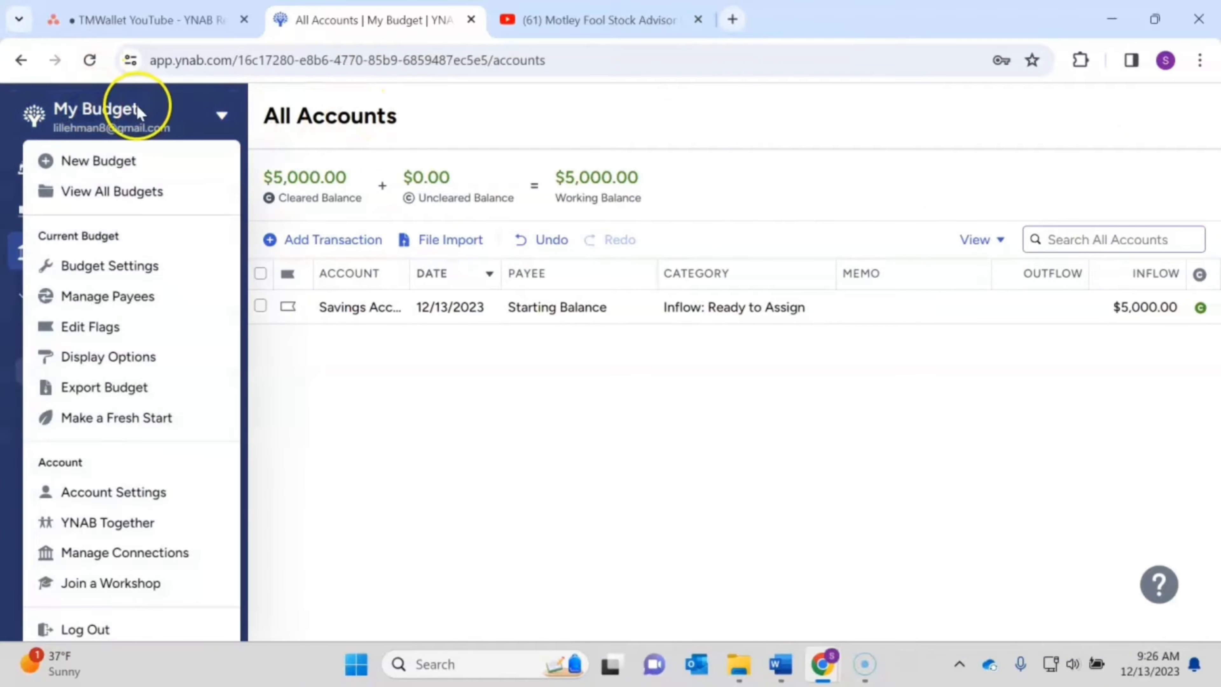